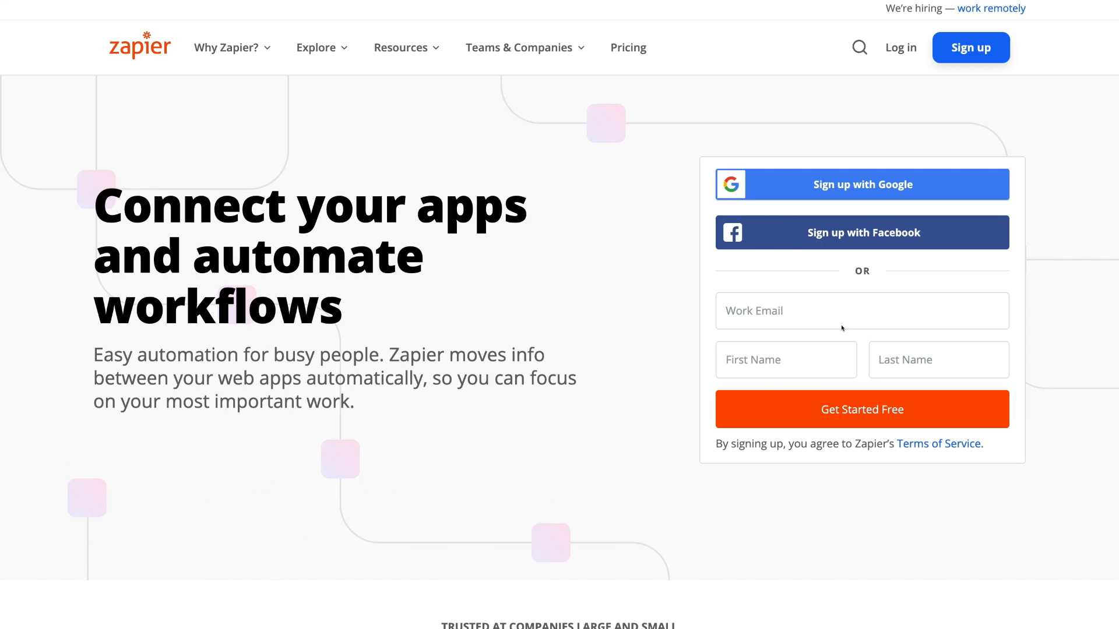
- Sign up with a Google account and submit the profile as Business Owner or Founder in Advertising with 5 employees
left_click(791, 186)
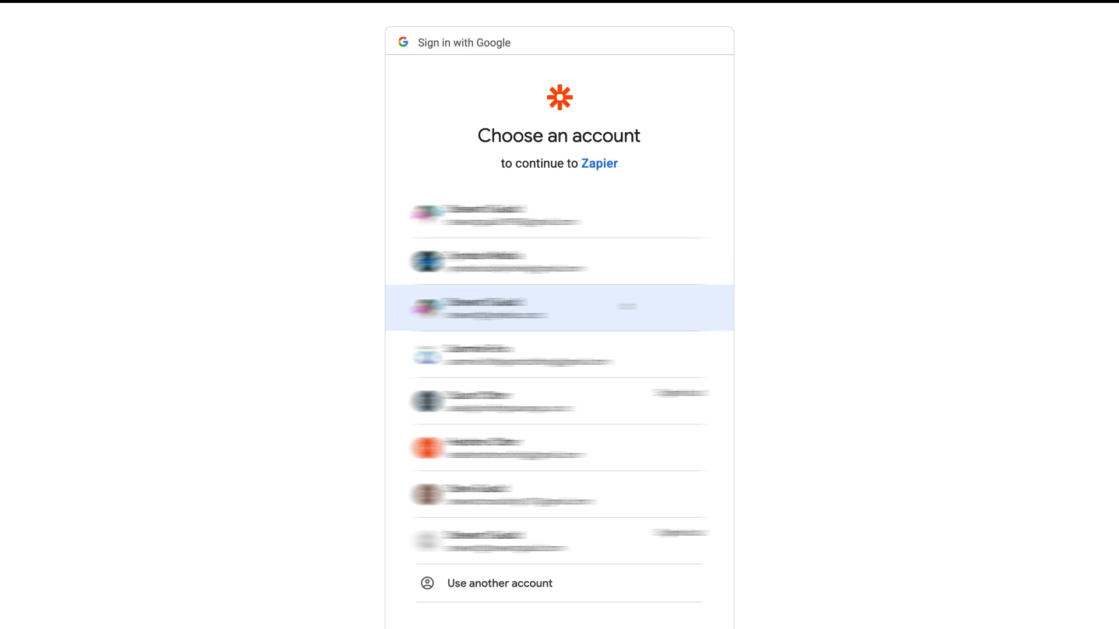
left_click(627, 306)
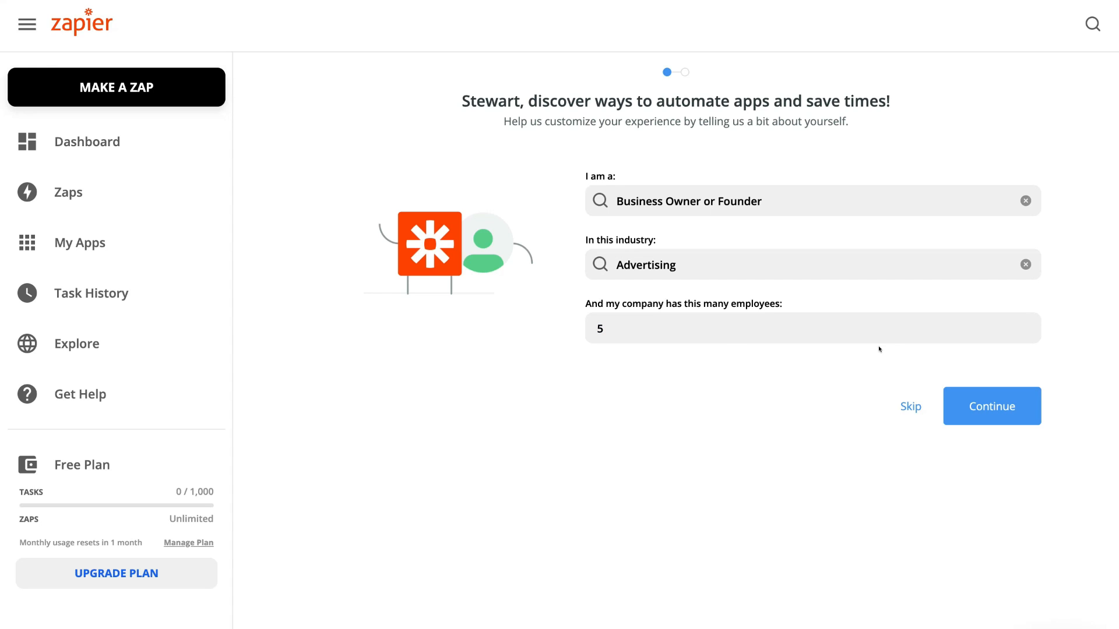
left_click(972, 398)
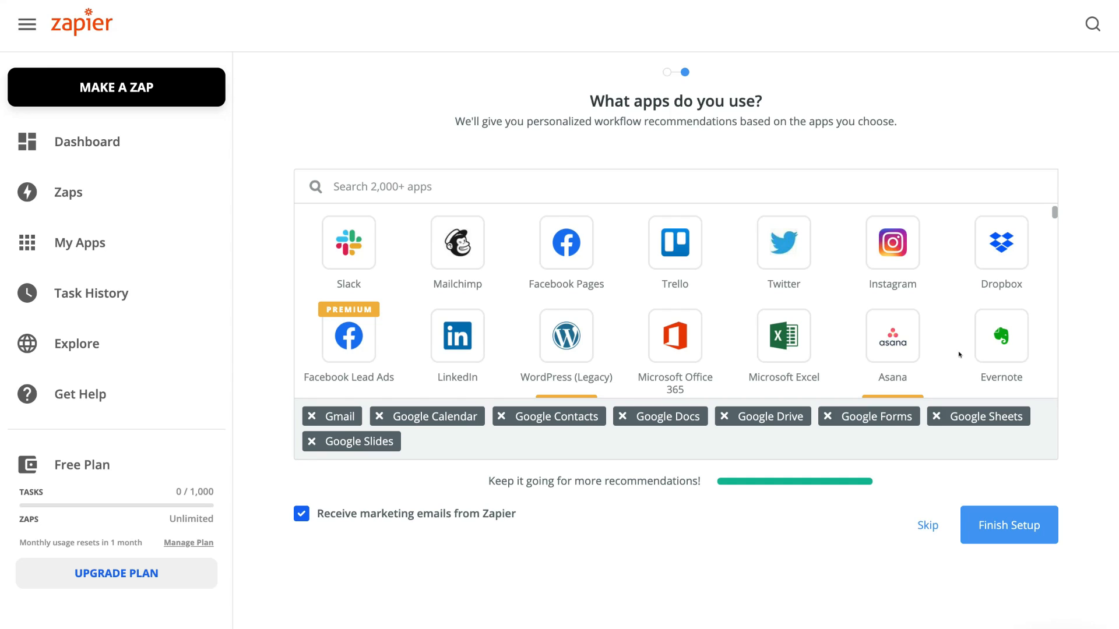
- Add Instagram, Asana, WordPress (Legacy), Mailchimp, Slack and LinkedIn to the apps in use
scroll(959, 354, "down", 1)
left_click(902, 251)
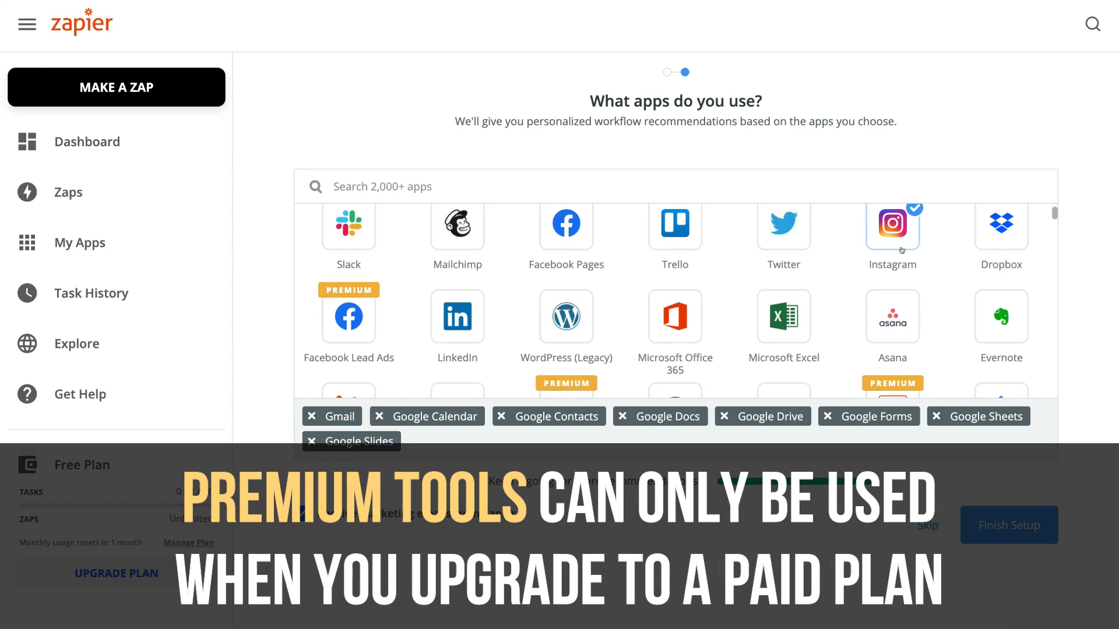
left_click(892, 317)
left_click(566, 318)
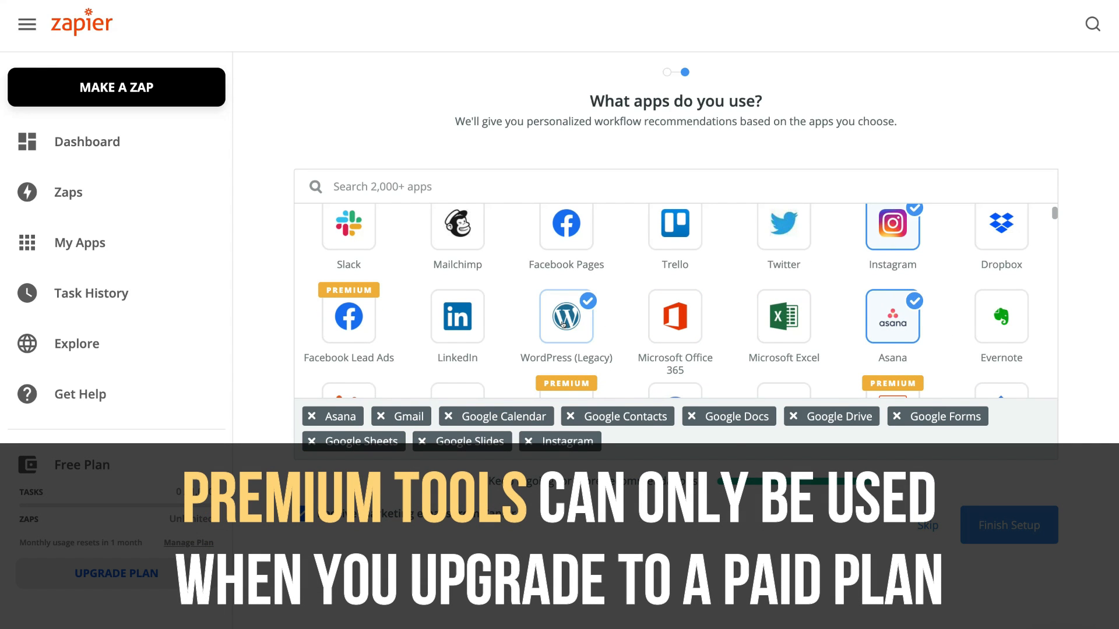
left_click(457, 224)
left_click(349, 228)
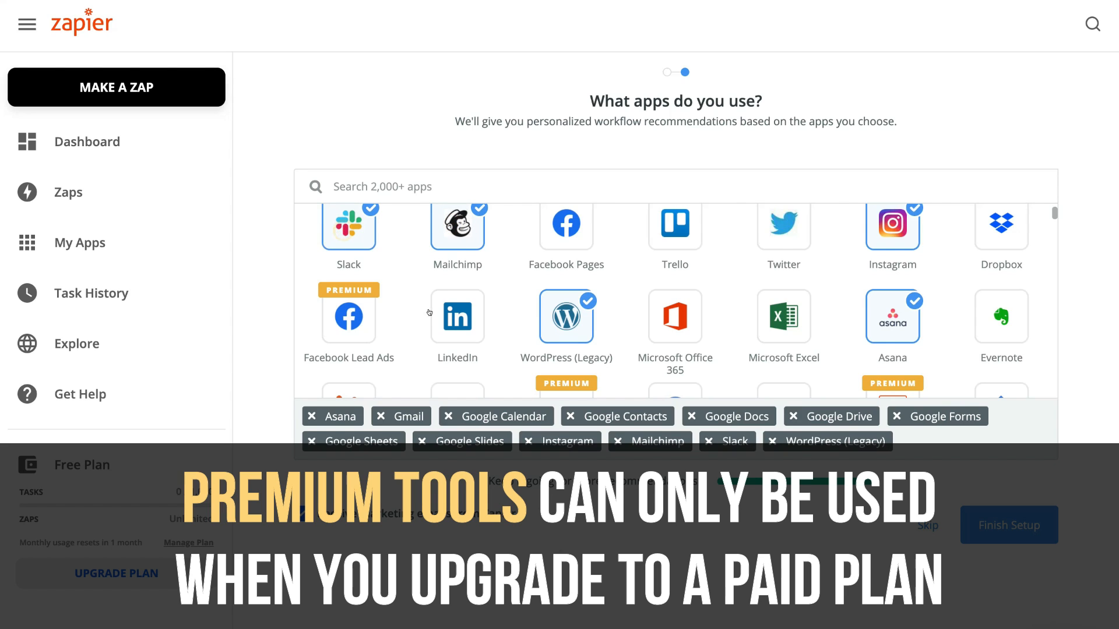
left_click(431, 316)
- Add Evernote, YouTube and HubSpot to the apps in use
scroll(675, 314, "down", 1)
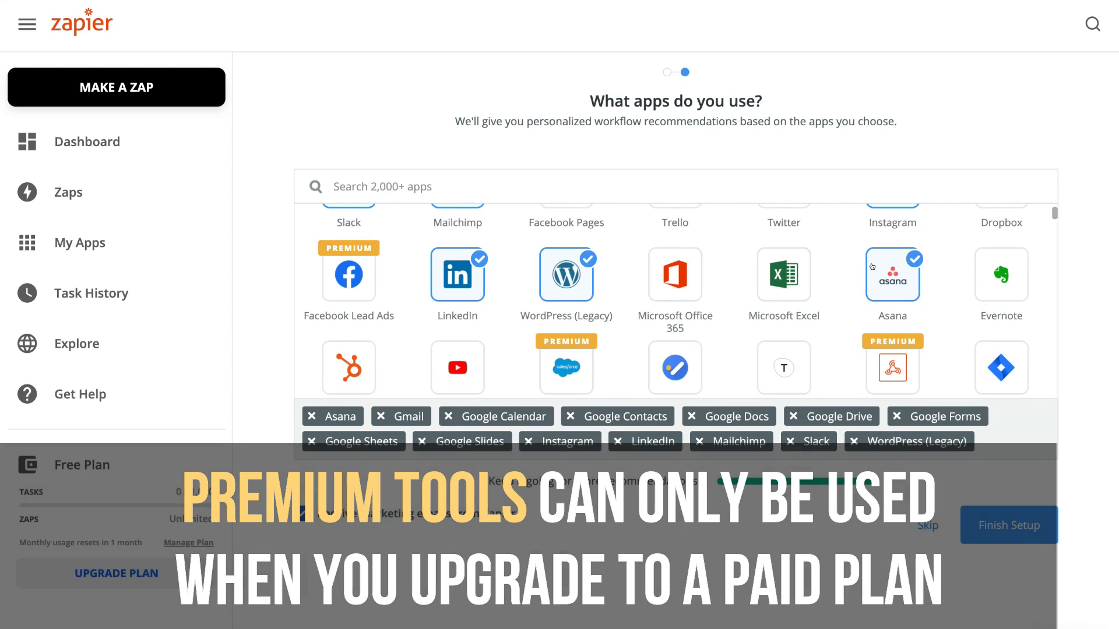
left_click(1001, 258)
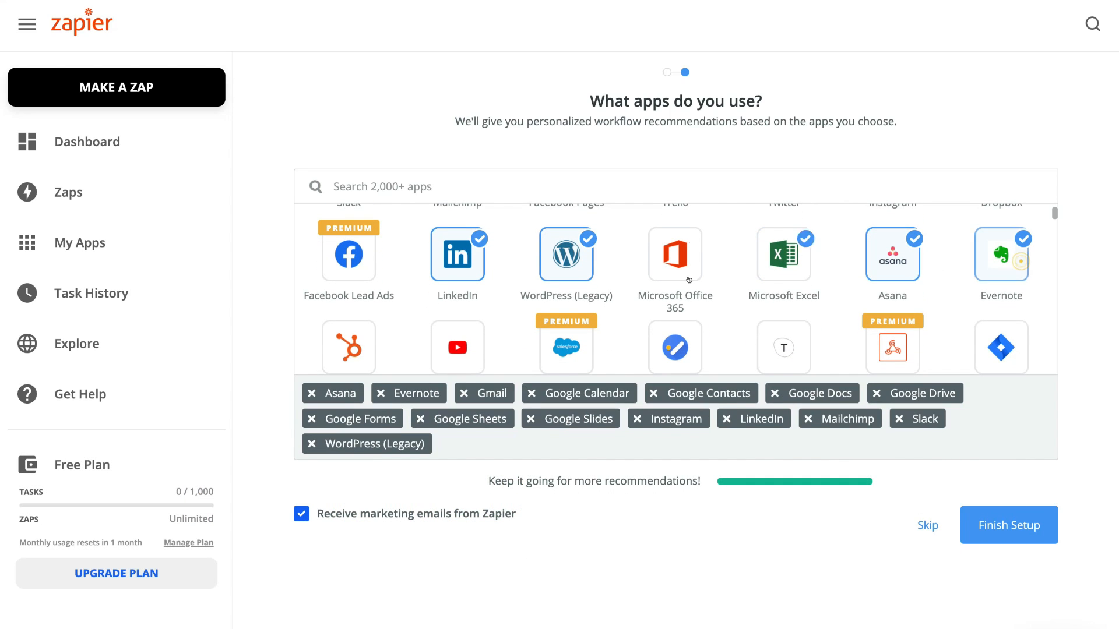
scroll(692, 281, "down", 1)
left_click(457, 307)
left_click(348, 308)
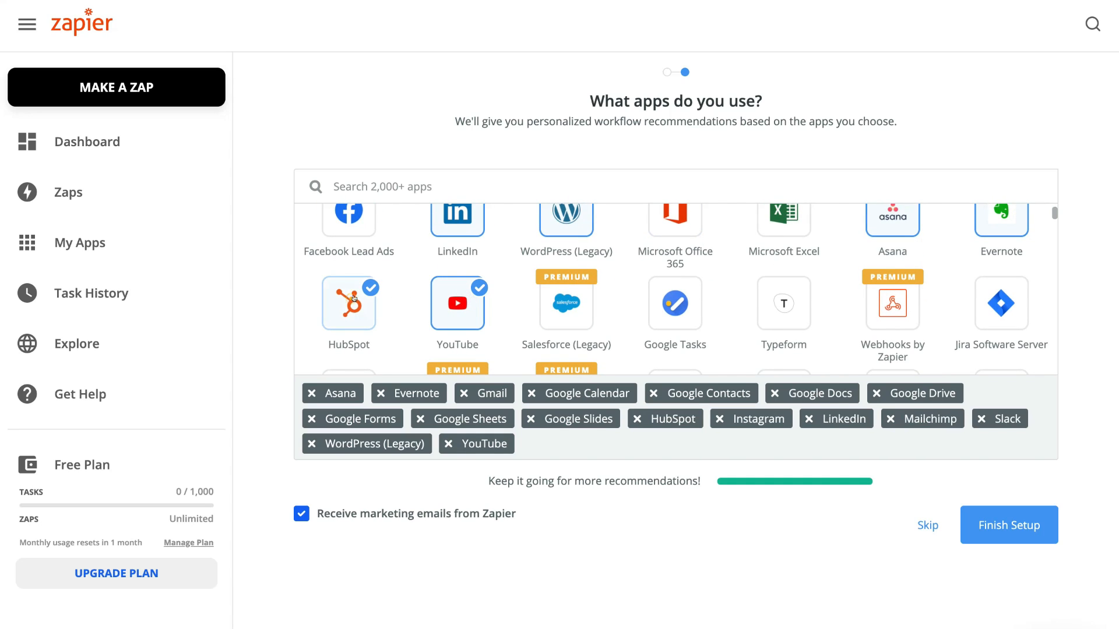
left_click(566, 308)
- Opt out of marketing emails from Zapier and finish the account setup
scroll(559, 318, "down", 1)
scroll(559, 318, "down", 3)
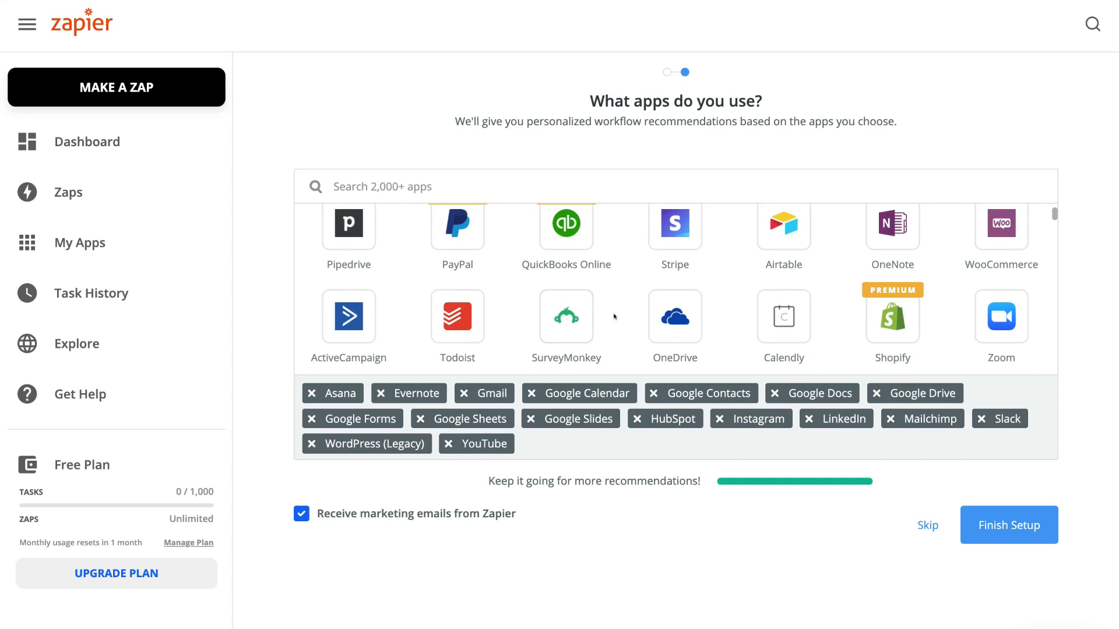
scroll(614, 316, "up", 1)
scroll(614, 316, "down", 2)
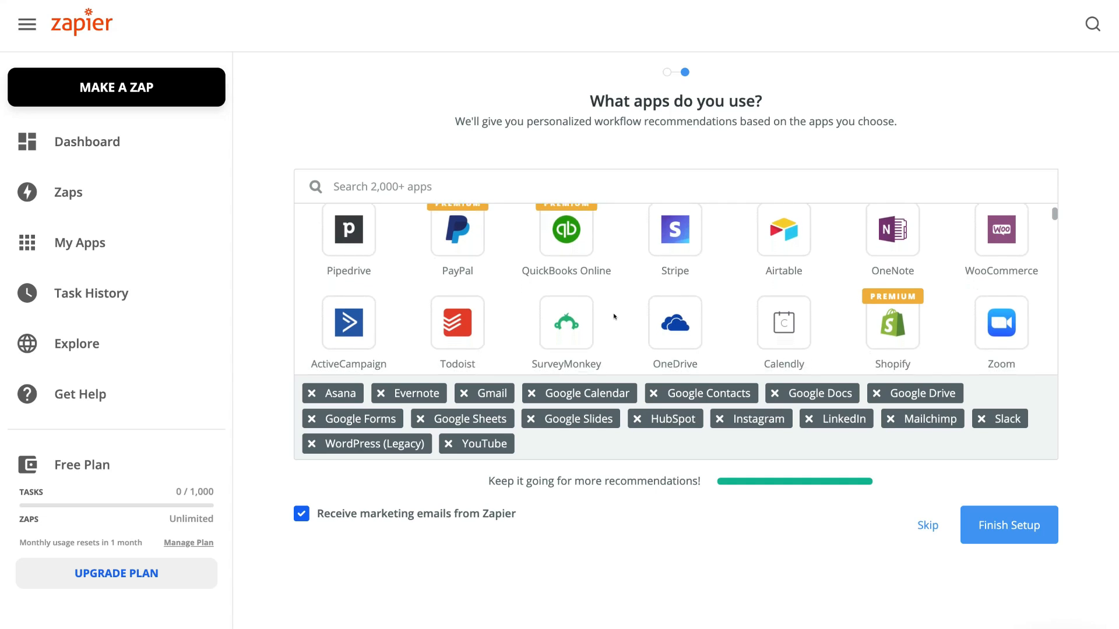
scroll(614, 316, "up", 3)
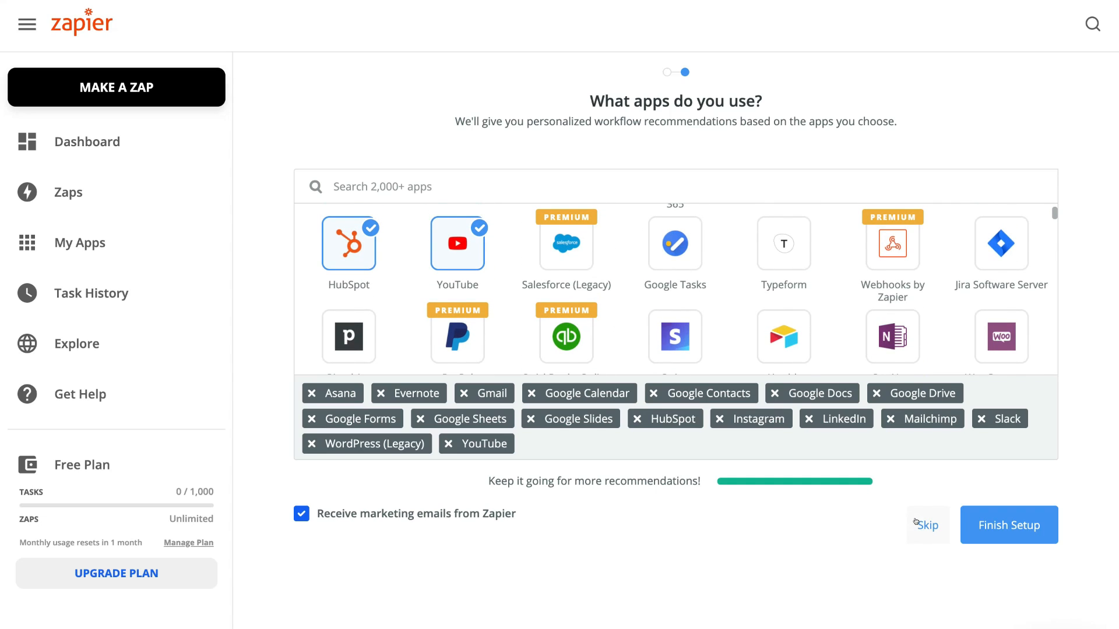
left_click(802, 284)
left_click(298, 513)
left_click(1005, 531)
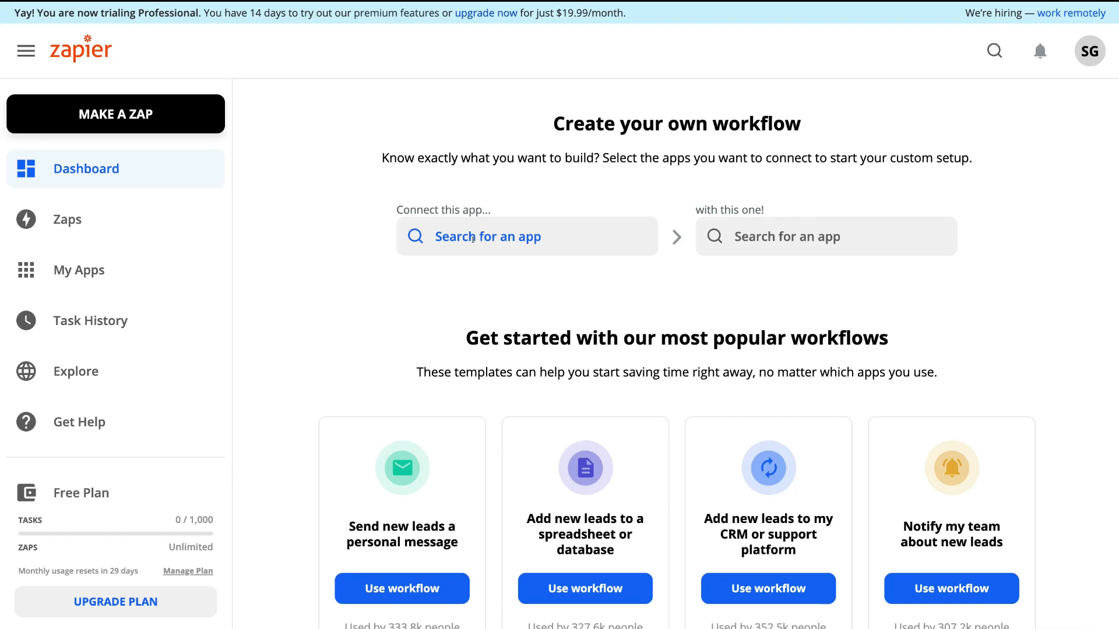
- Choose Slack as the first app and Gmail as the second app of a custom workflow
left_click(494, 237)
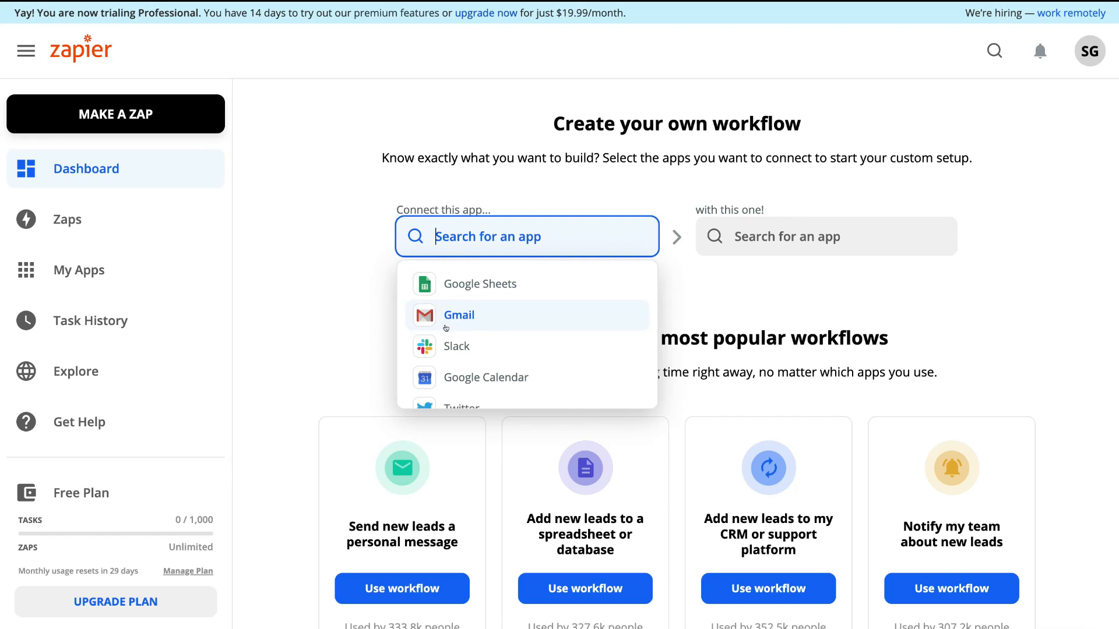
left_click(459, 344)
left_click(799, 224)
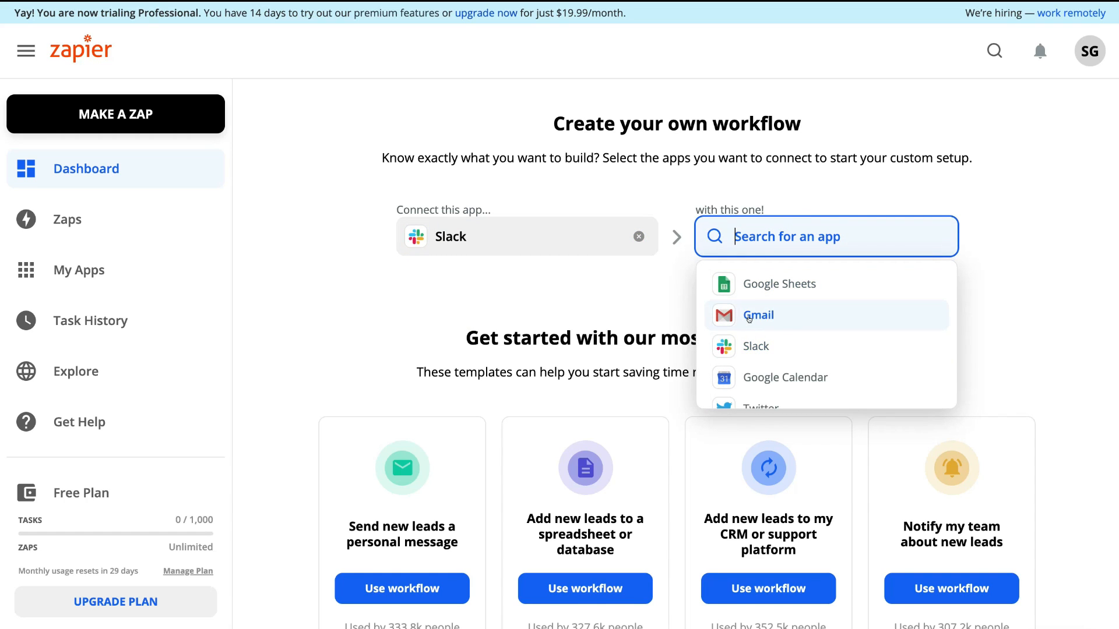
left_click(749, 317)
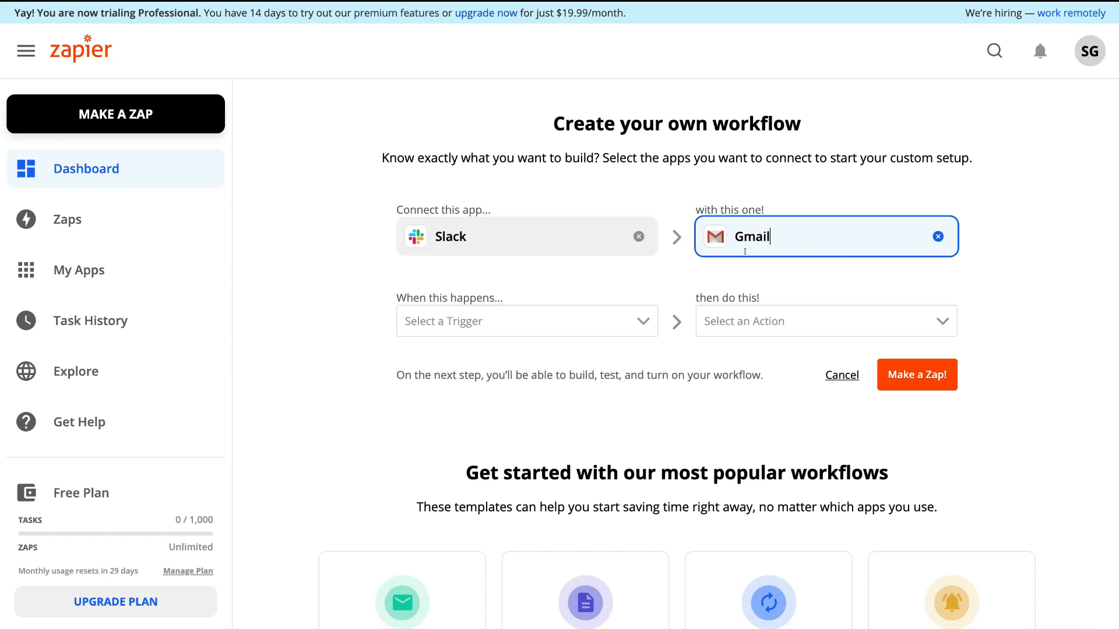
- Clear Slack from the custom workflow and look through the suggested apps for the first connection
left_click(603, 238)
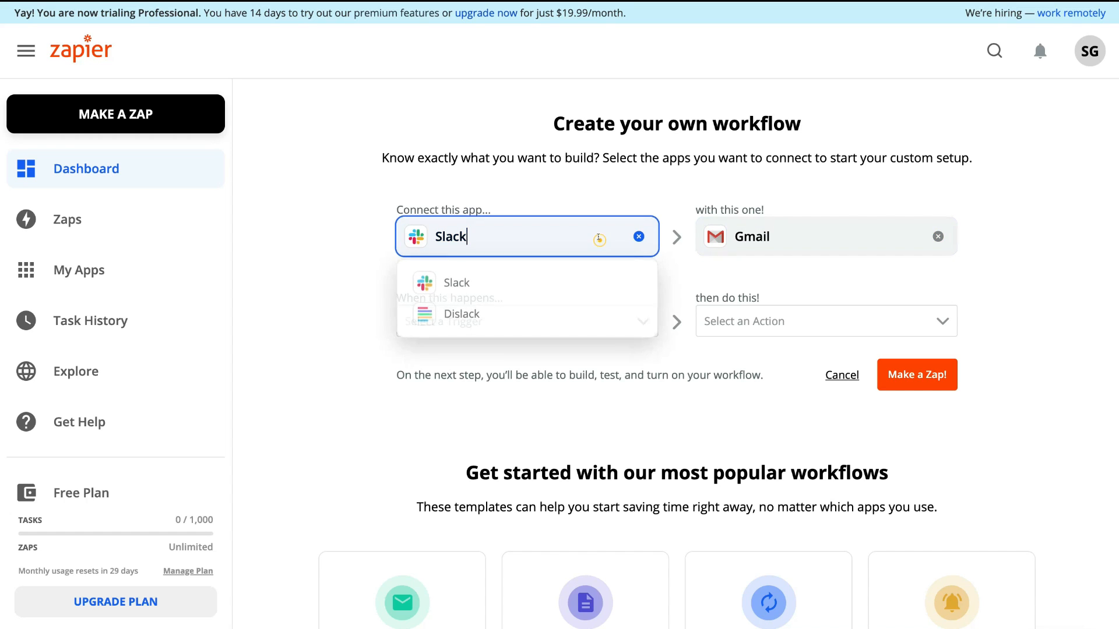
left_click(638, 237)
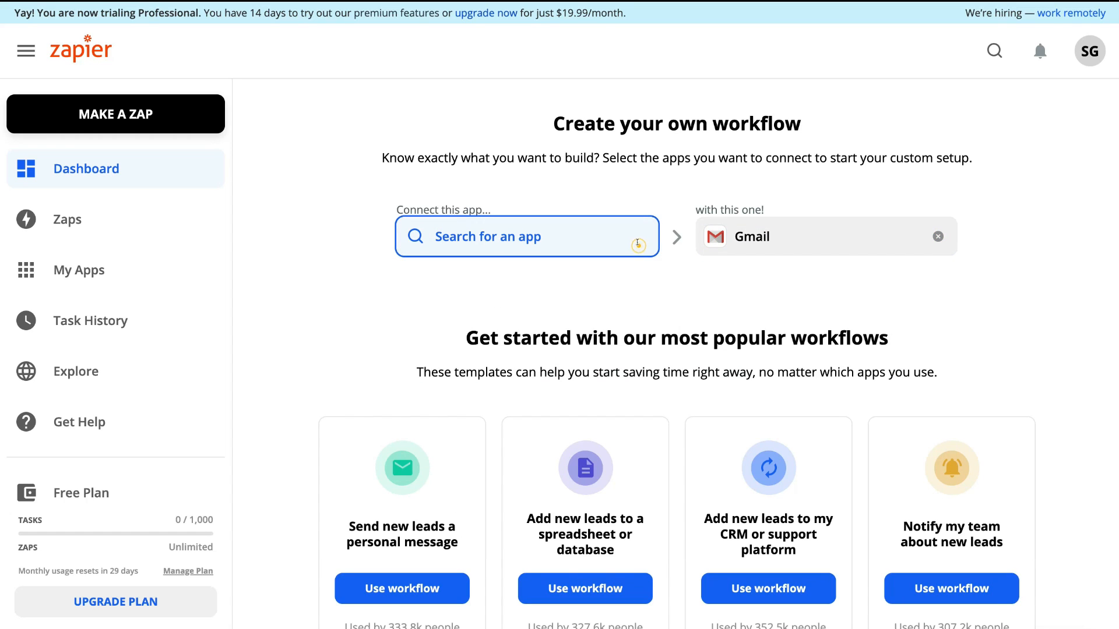
left_click(574, 235)
scroll(512, 314, "down", 1)
scroll(551, 315, "up", 1)
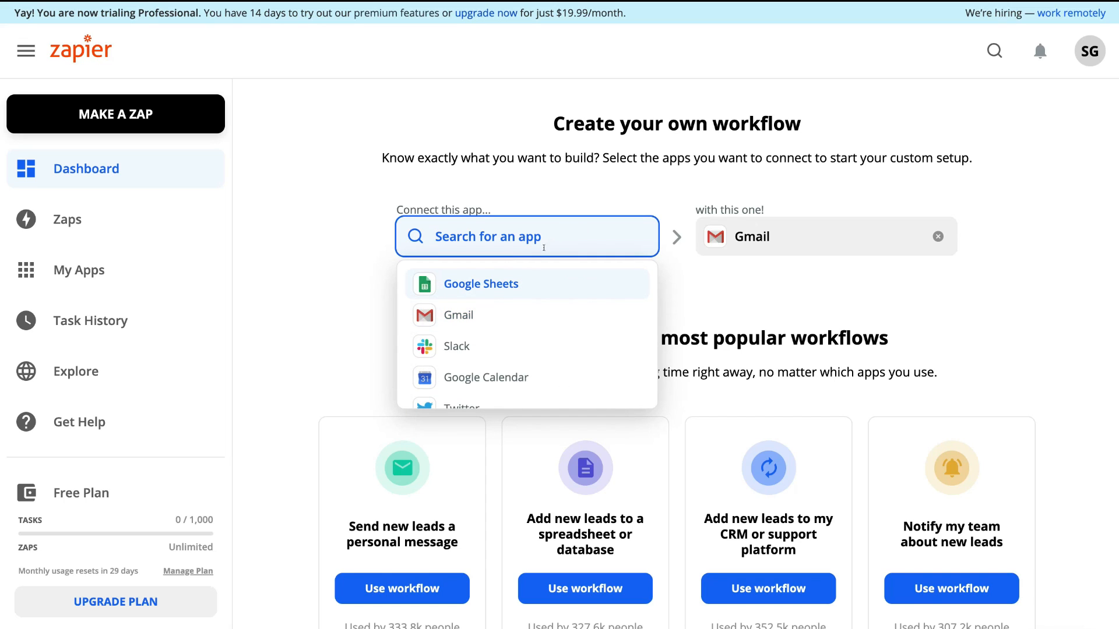
scroll(507, 324, "down", 1)
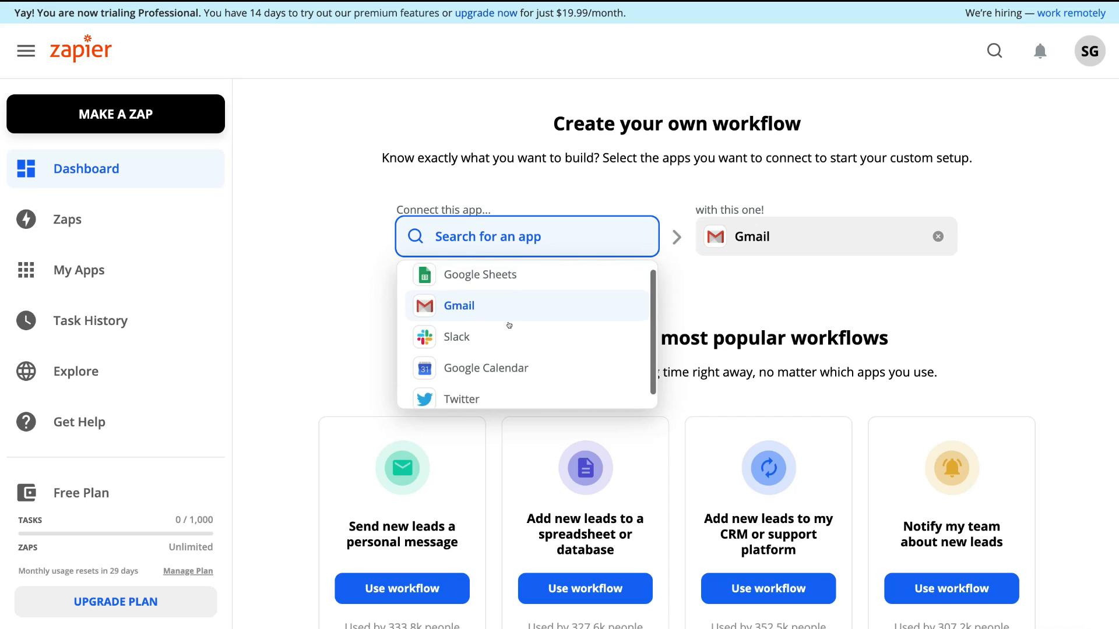
scroll(509, 325, "up", 1)
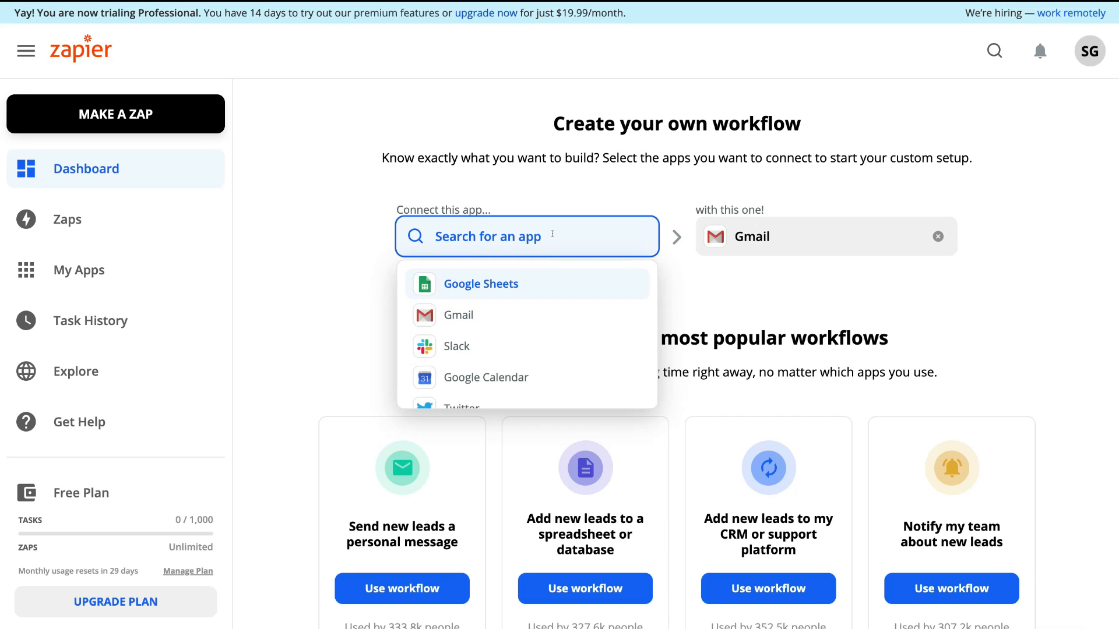
left_click(691, 288)
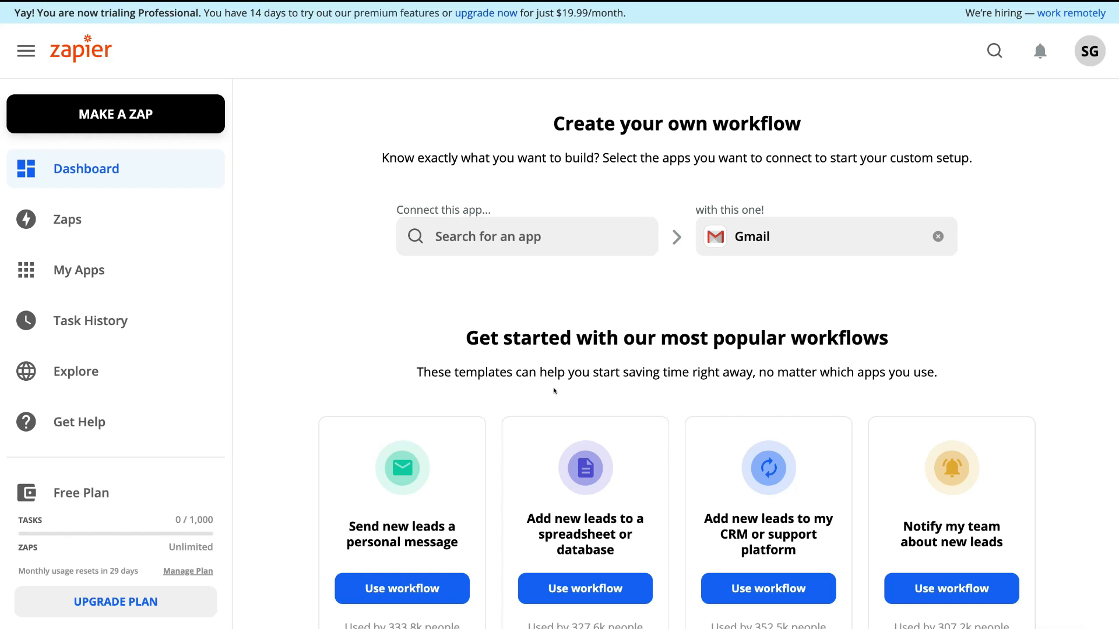
- Page through the popular workflow templates on the dashboard to see which automations are offered
scroll(554, 391, "down", 3)
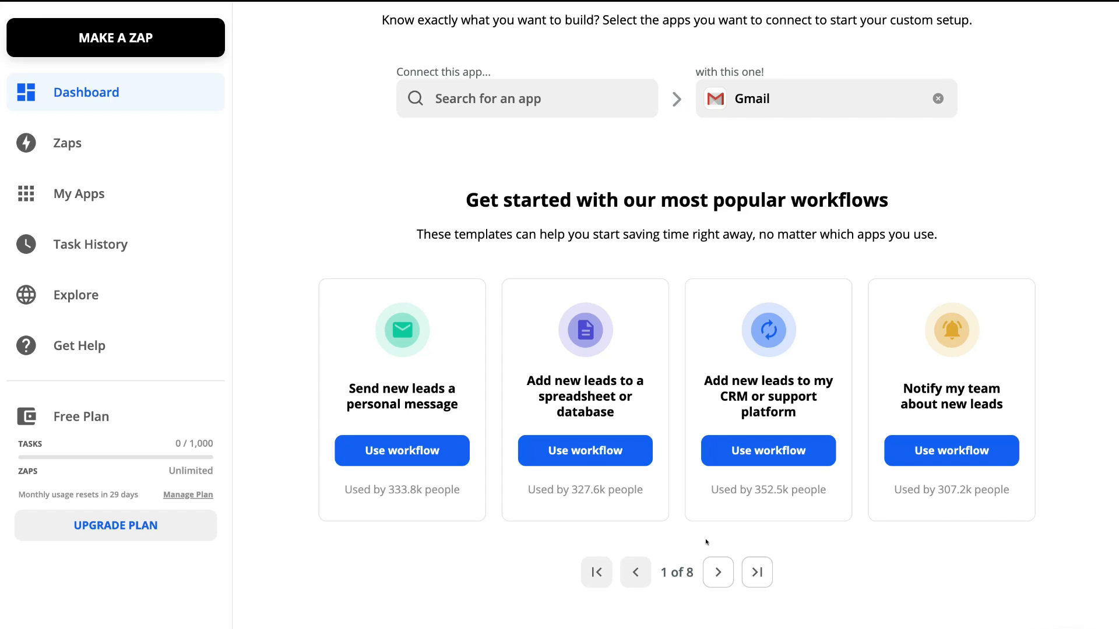
left_click(718, 572)
left_click(636, 573)
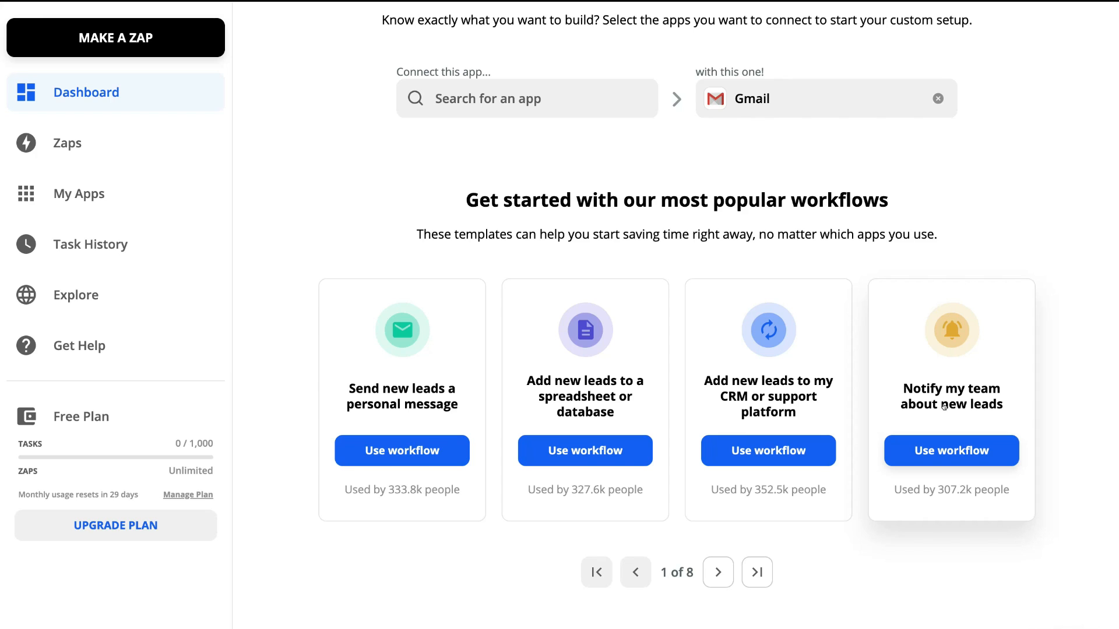
left_click(718, 572)
left_click(719, 572)
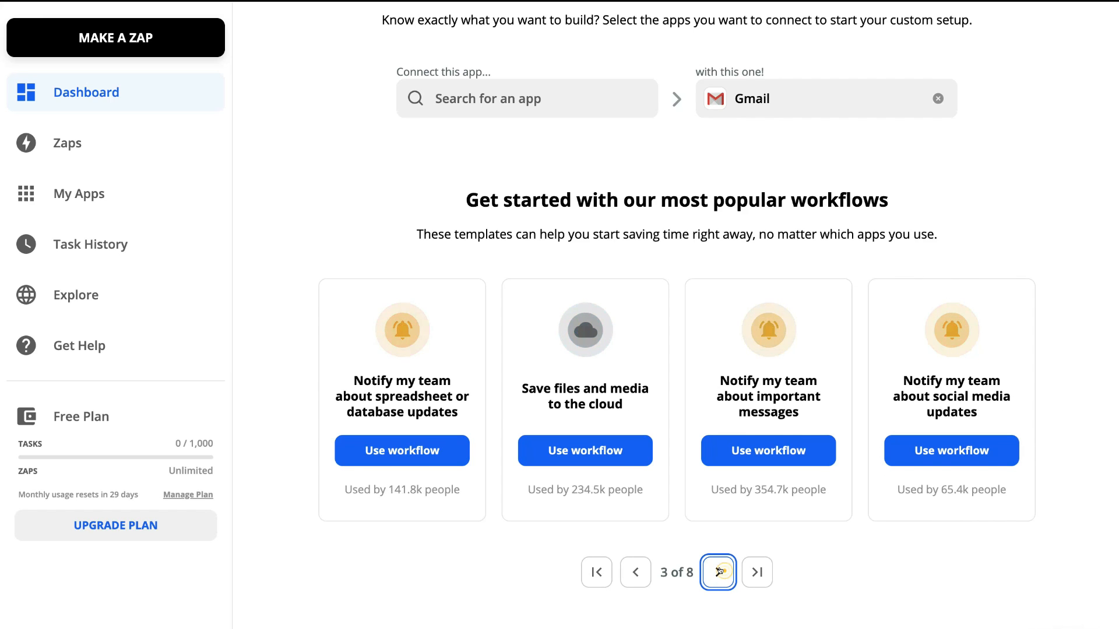
left_click(718, 572)
left_click(718, 572)
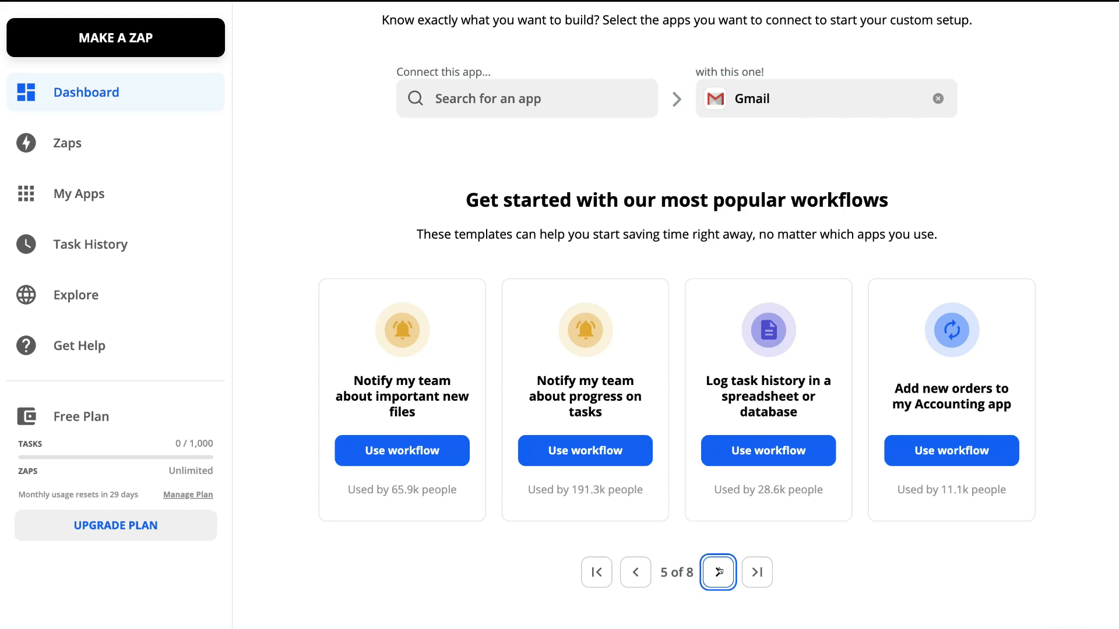
left_click(719, 572)
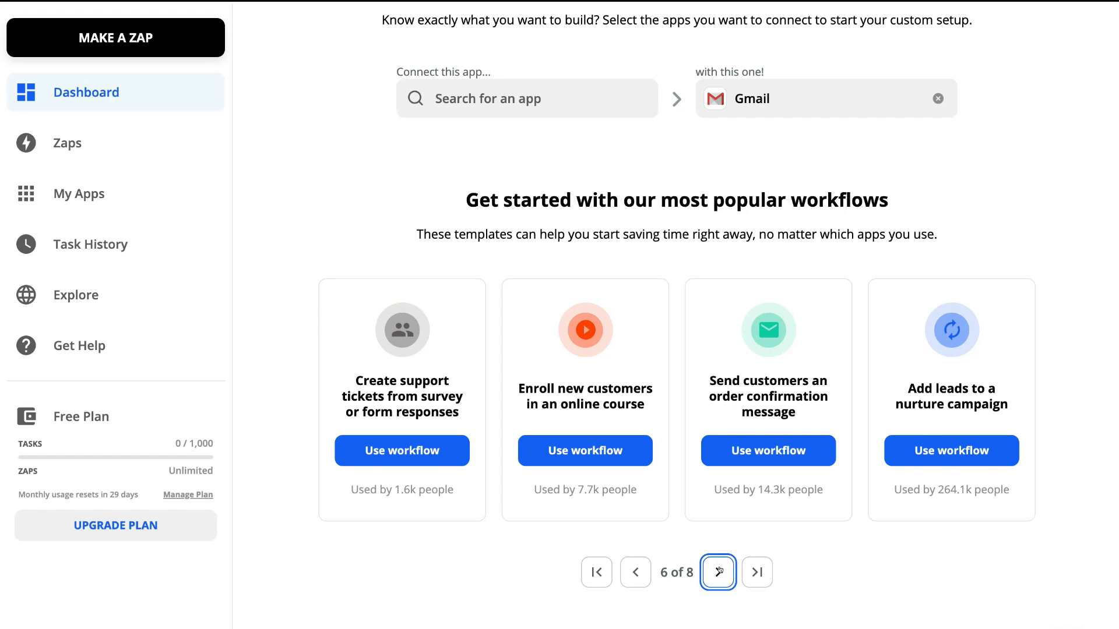
scroll(718, 572, "up", 5)
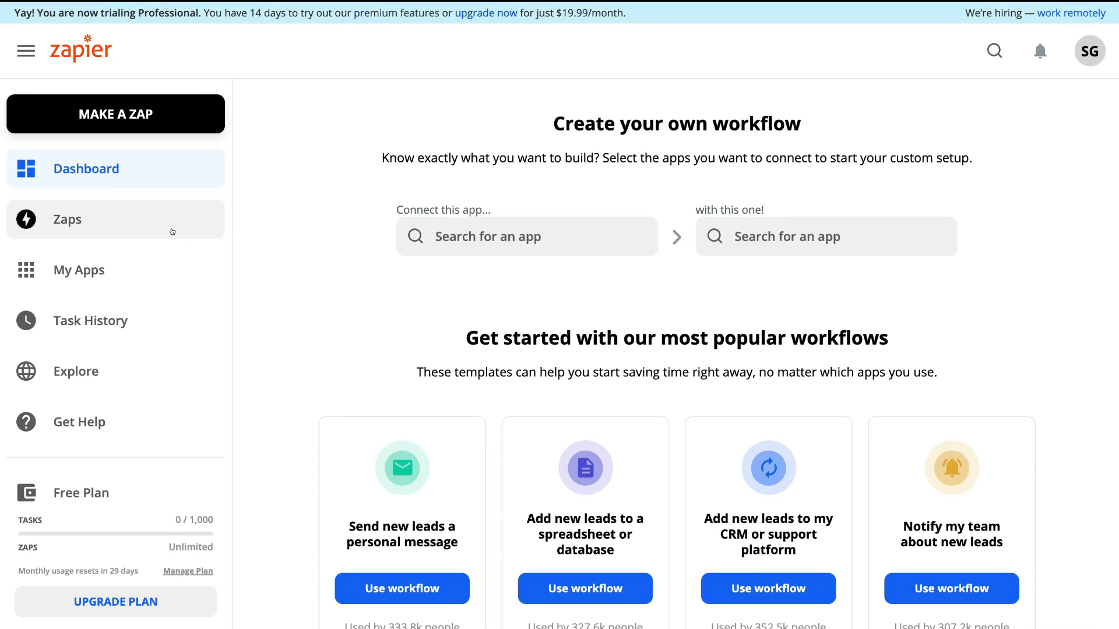
- Review the Zaps overview and examine which app accounts can be connected under My Apps
left_click(176, 231)
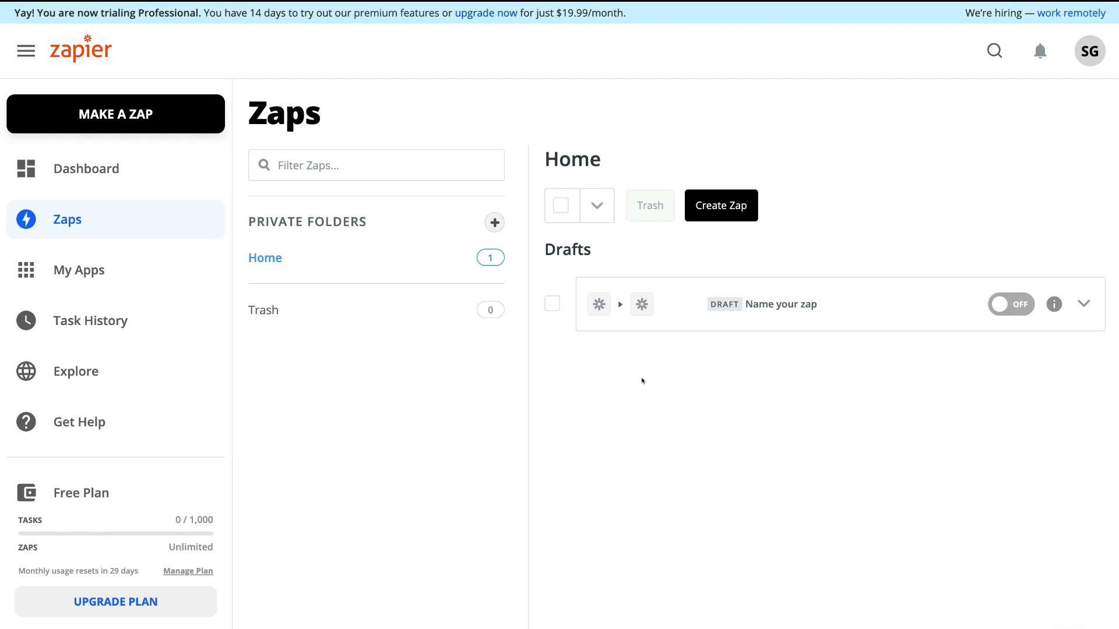
left_click(142, 277)
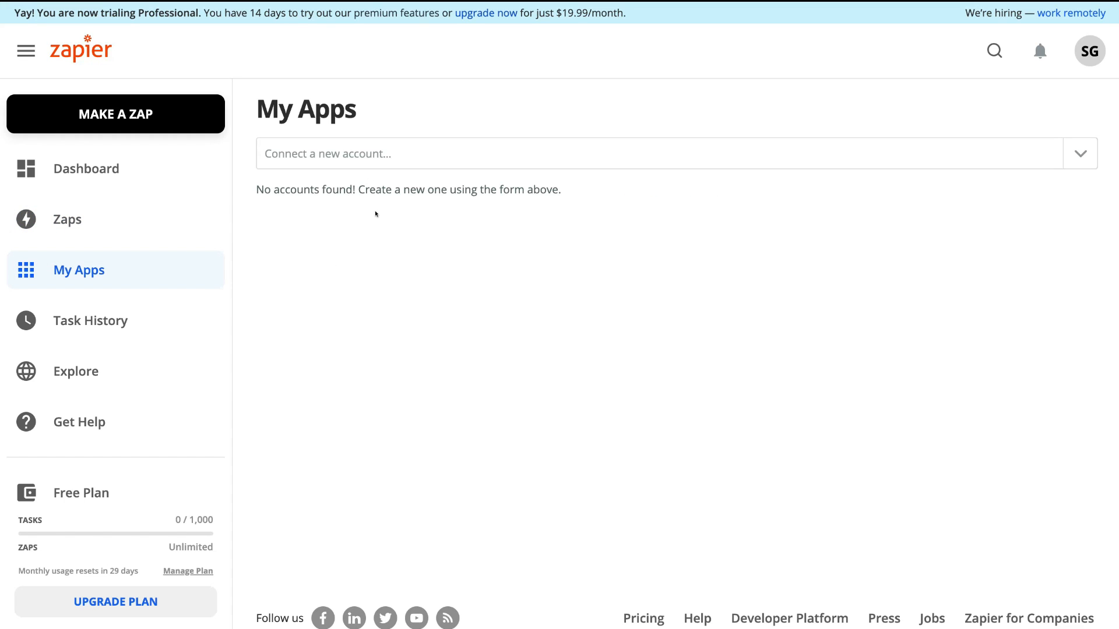
left_click(374, 155)
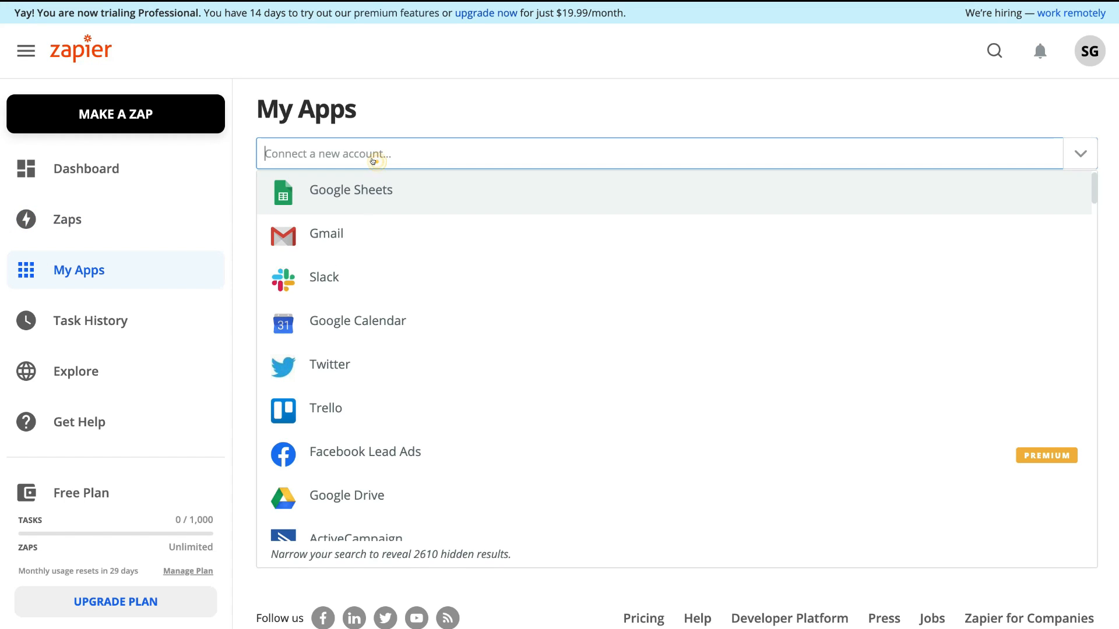
scroll(370, 257, "down", 1)
scroll(371, 266, "up", 1)
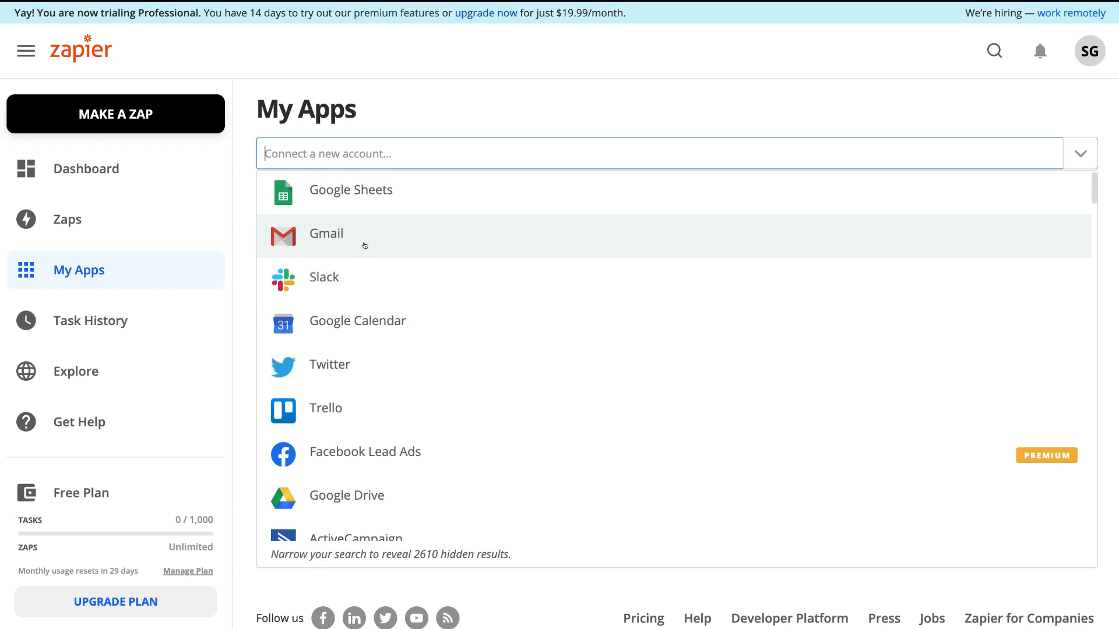
left_click(447, 128)
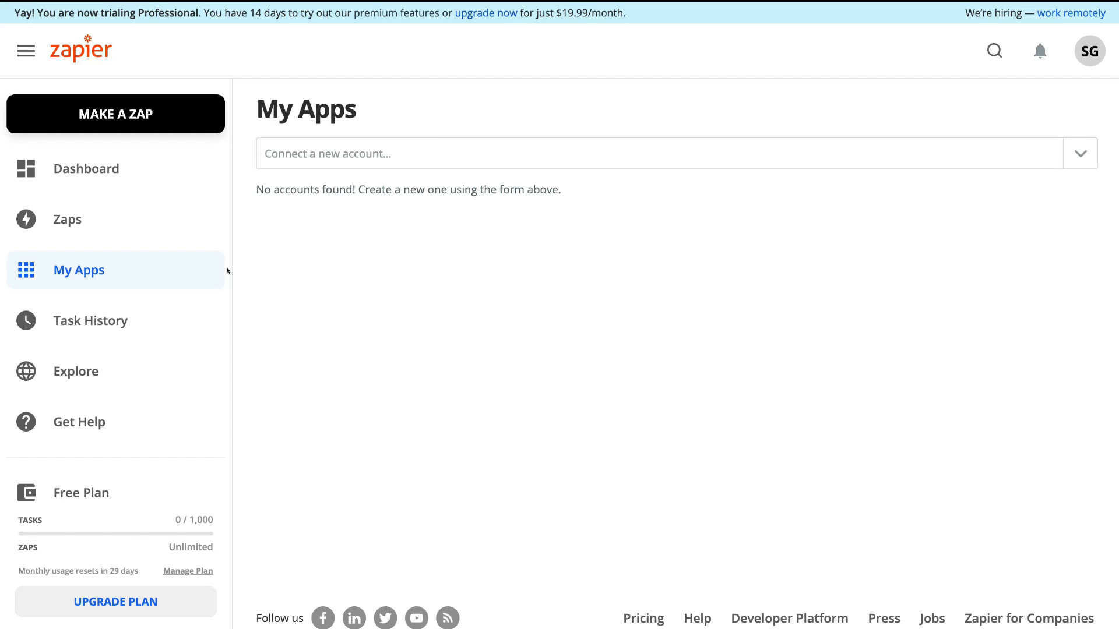
- View the task history and open the plans and pricing for an upgrade
left_click(149, 313)
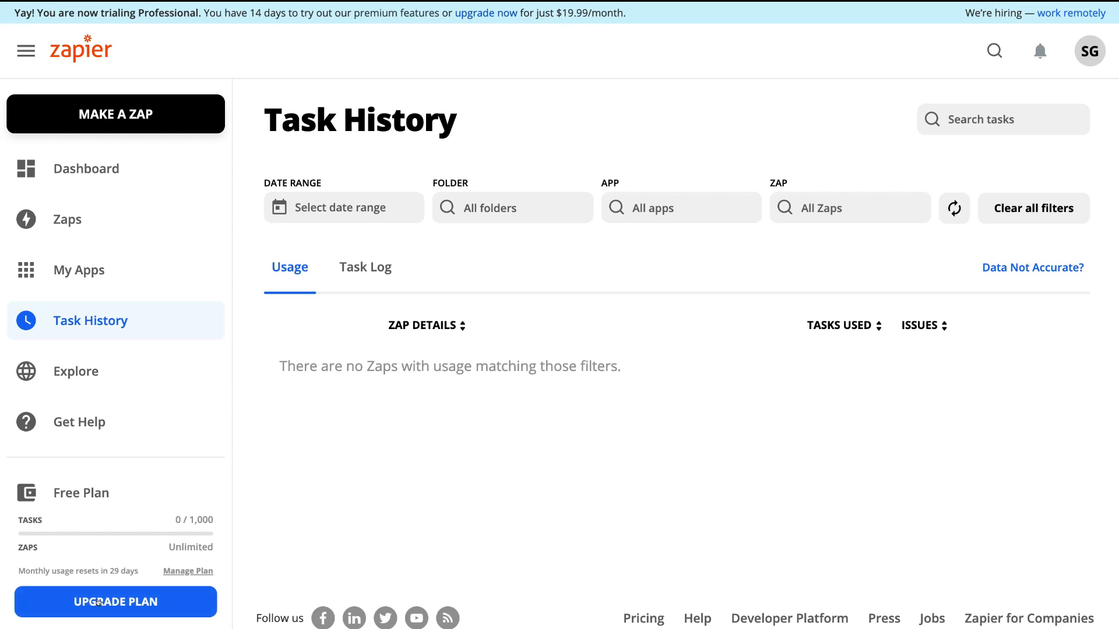
left_click(127, 602)
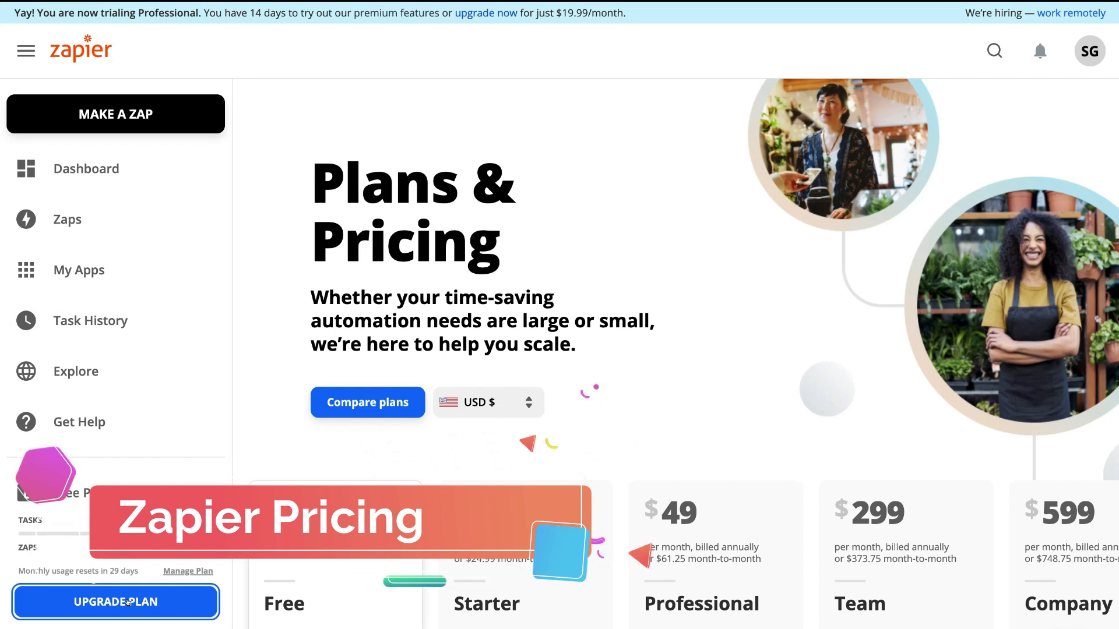
- Compare the prices, monthly task limits and features of the Free, Starter, Professional, Team and Company plans
scroll(458, 443, "down", 5)
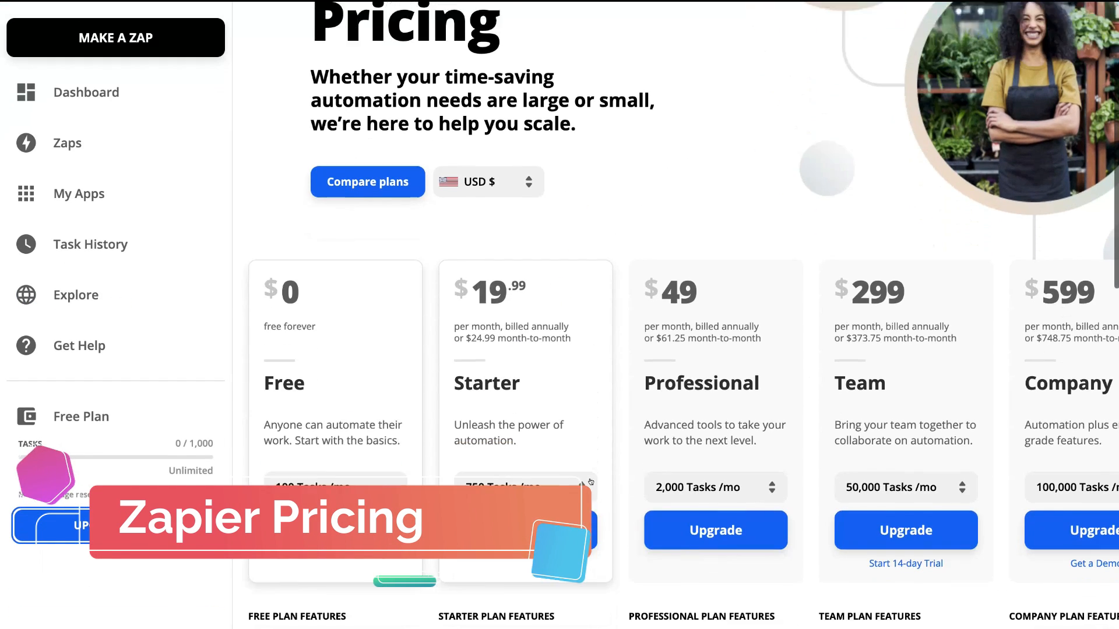
scroll(458, 444, "down", 2)
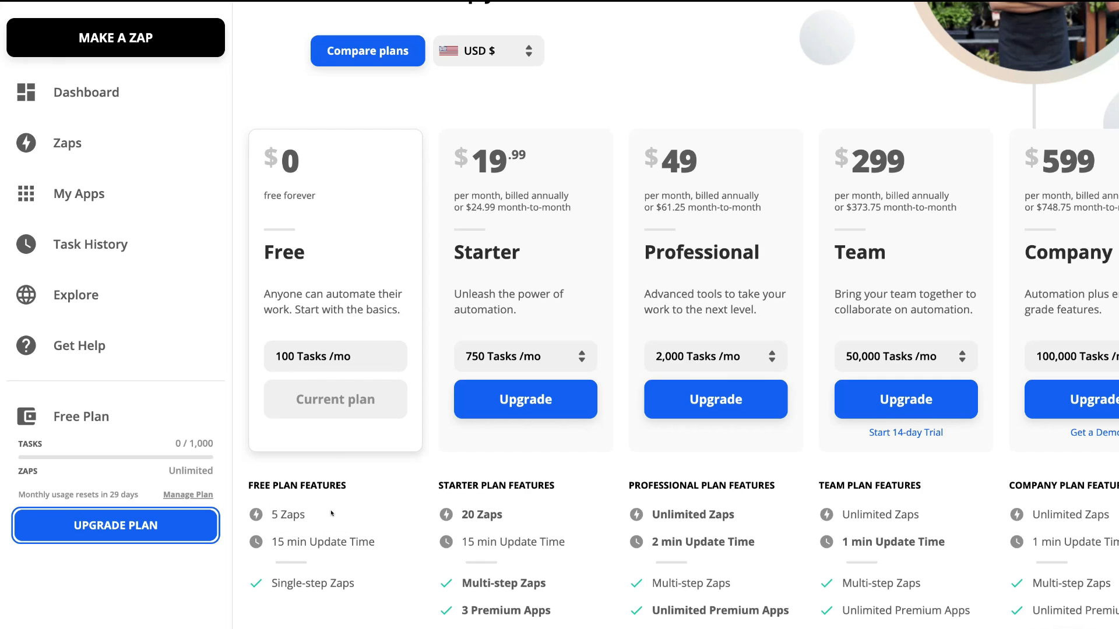
mouse_move(323, 583)
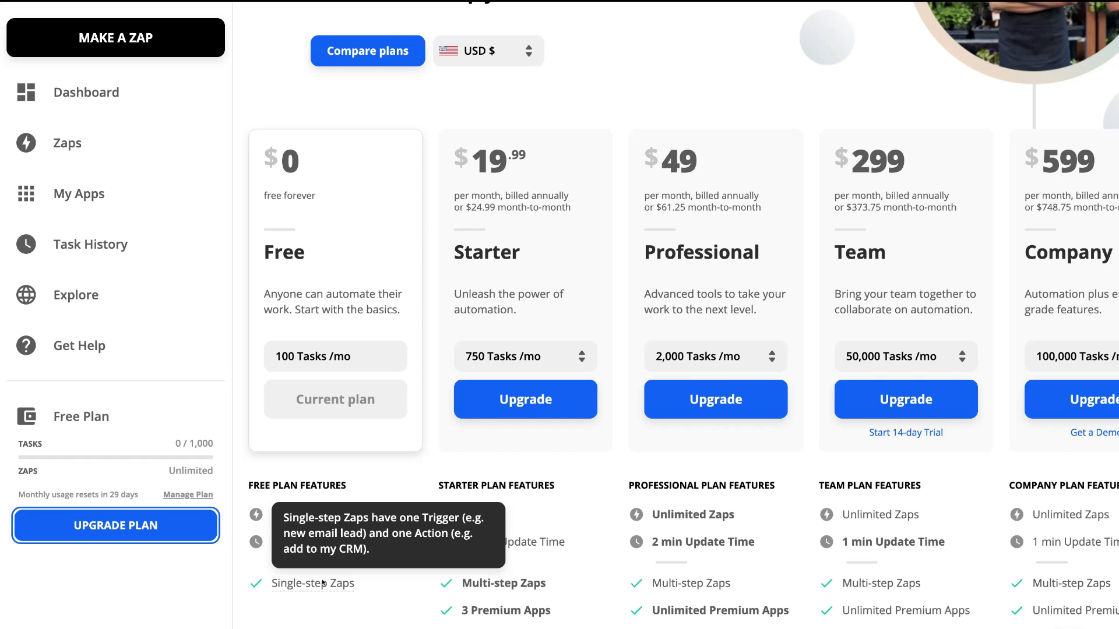
mouse_move(291, 512)
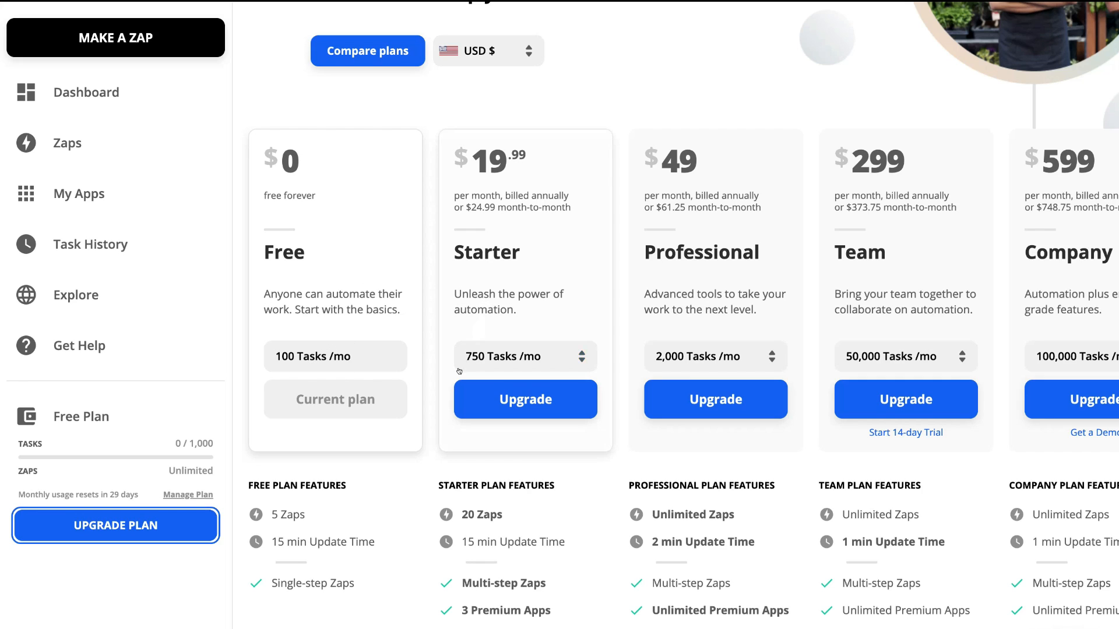
scroll(425, 490, "down", 1)
scroll(425, 490, "up", 2)
scroll(426, 490, "up", 1)
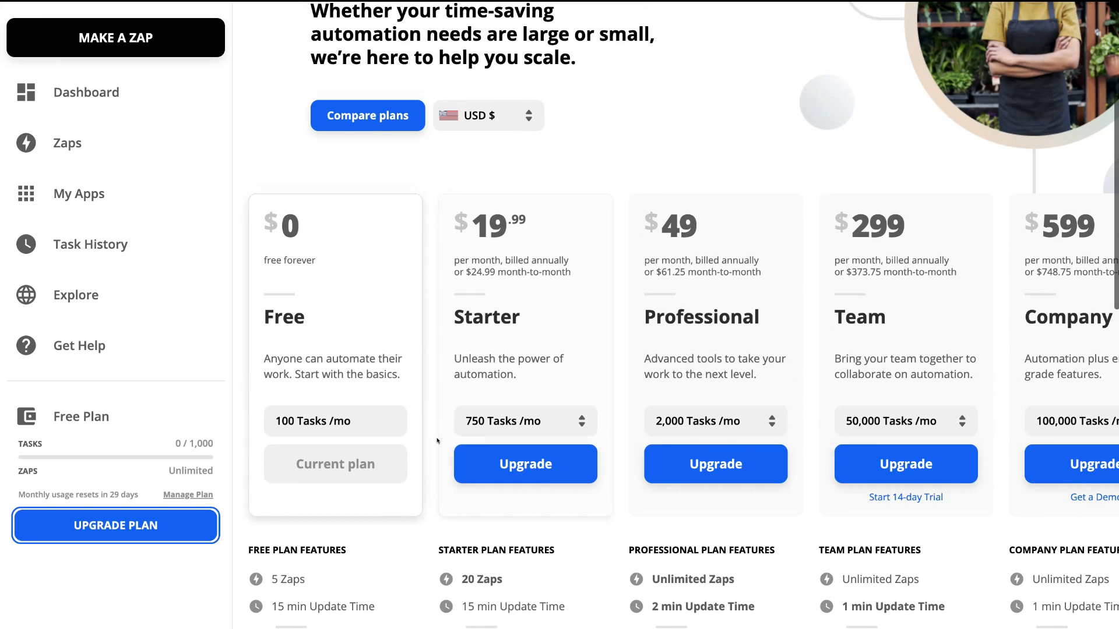
scroll(430, 450, "down", 1)
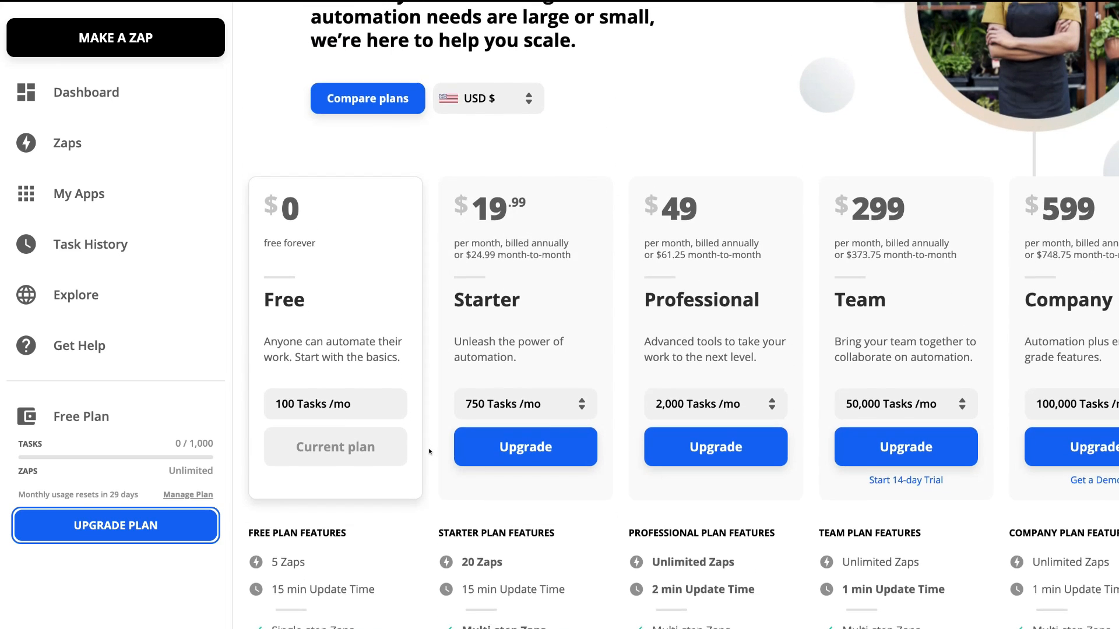
scroll(326, 202, "down", 4)
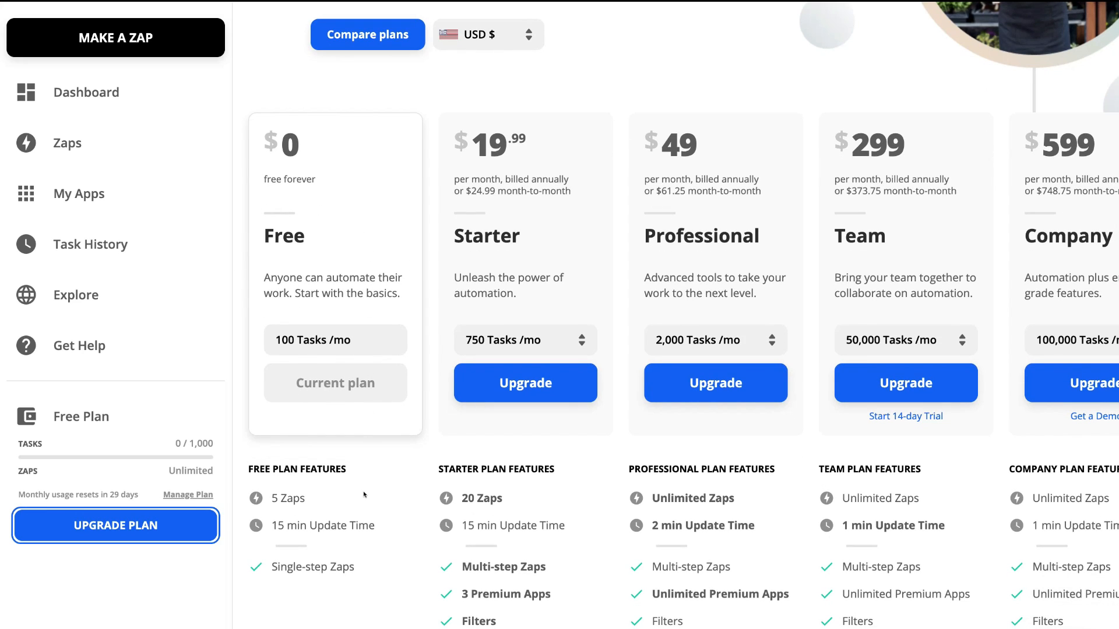
scroll(363, 494, "up", 5)
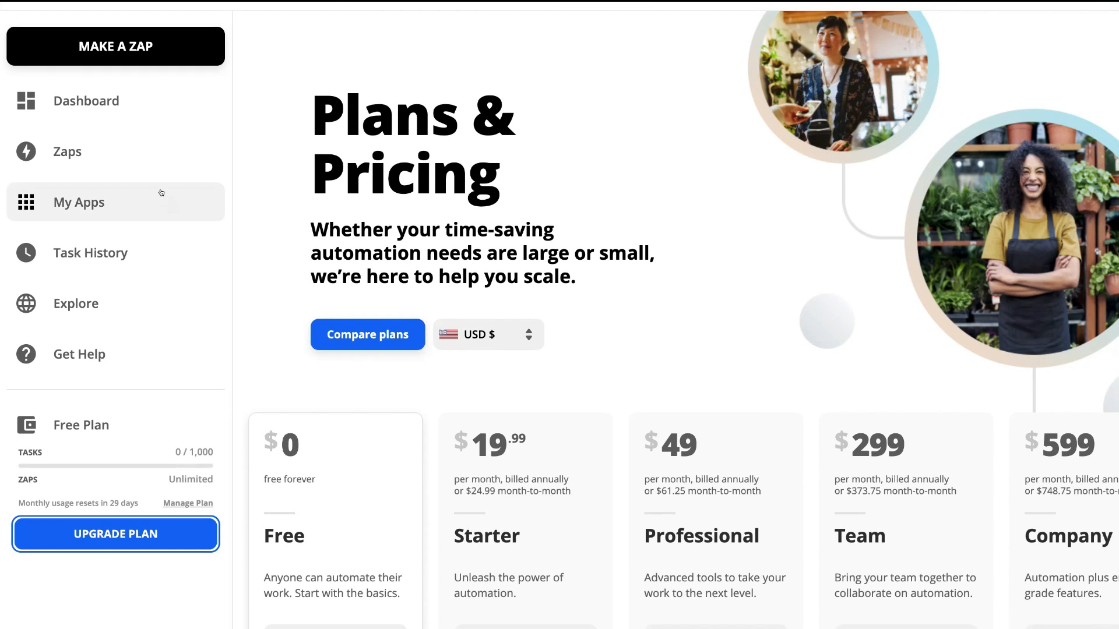
- Return to the dashboard and create a new Zap named "HubSpot Lead"
left_click(109, 103)
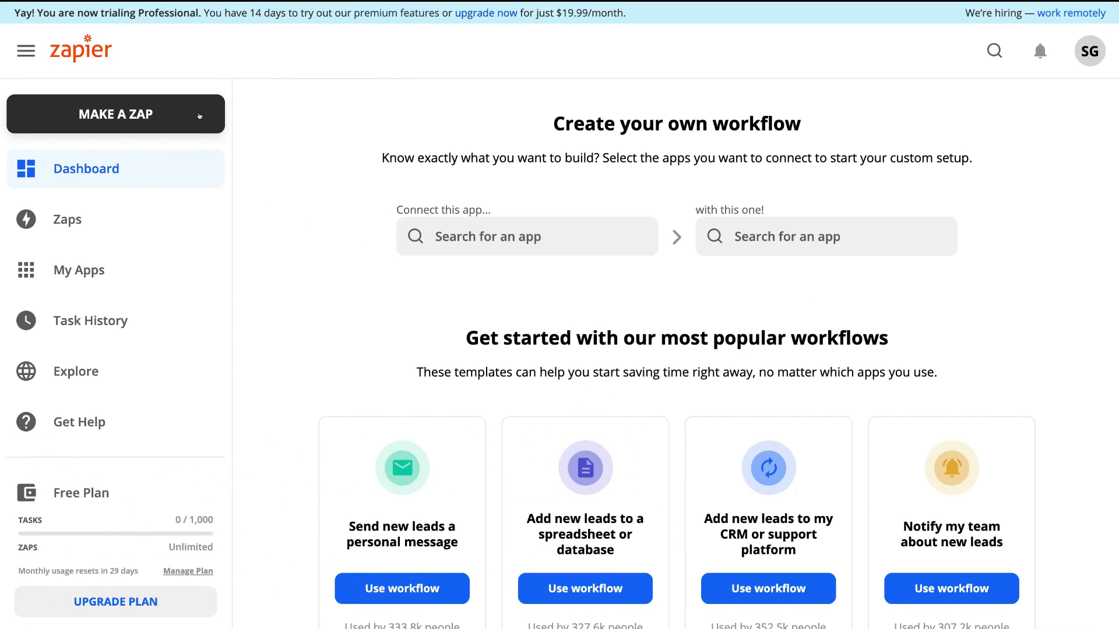
left_click(199, 116)
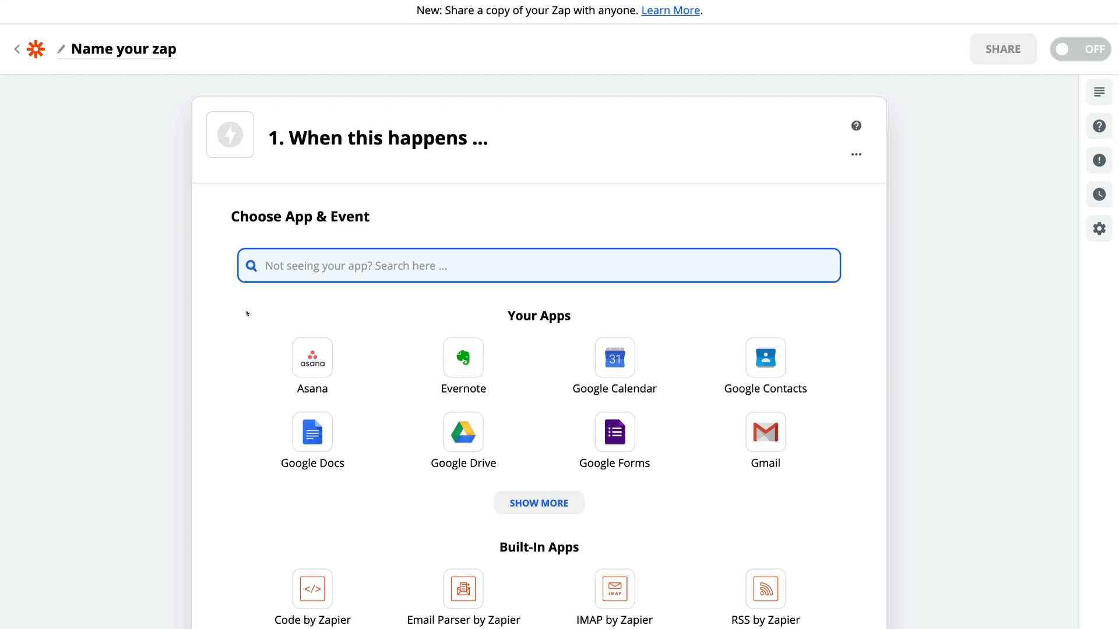
left_click(147, 51)
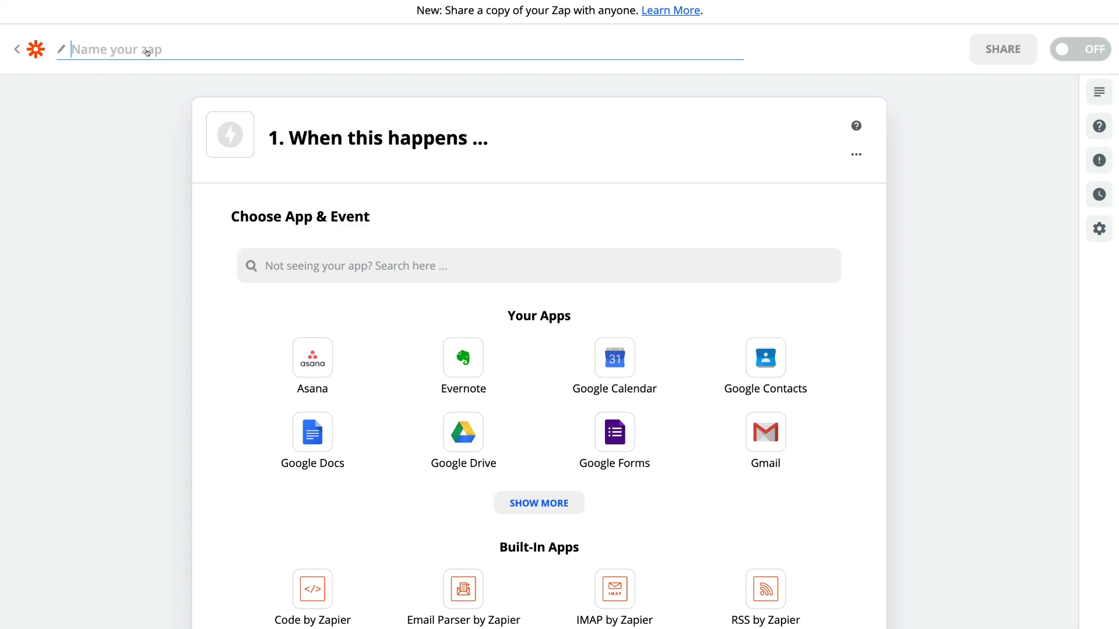
type("HubSpot Lead")
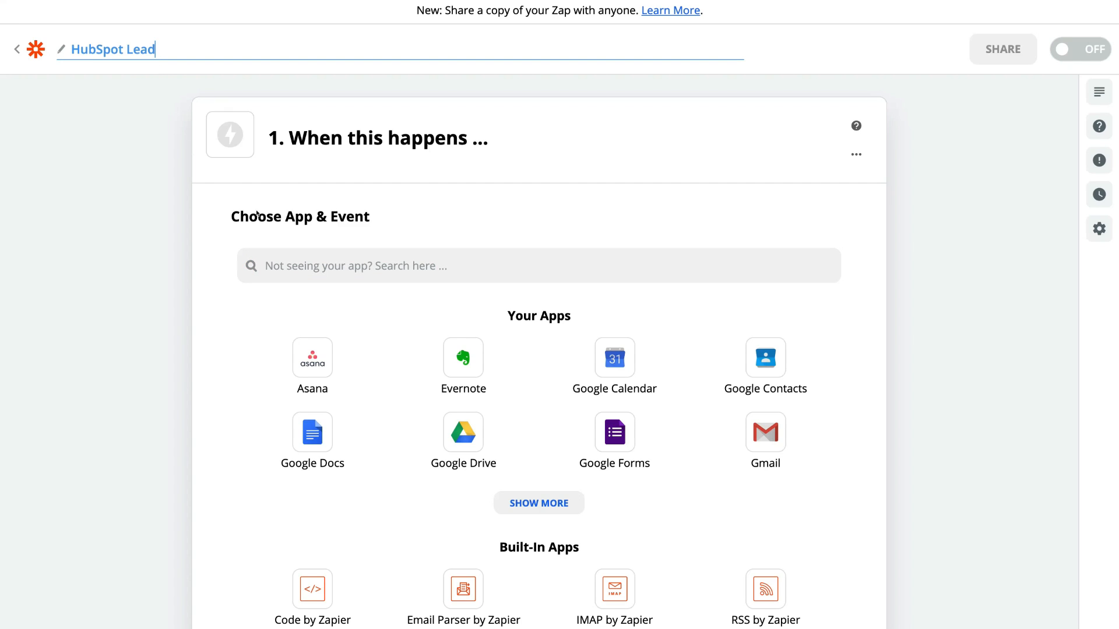
- Set the Zap's trigger to the Google Forms event New Response in Spreadsheet and continue to the account selection
left_click(298, 261)
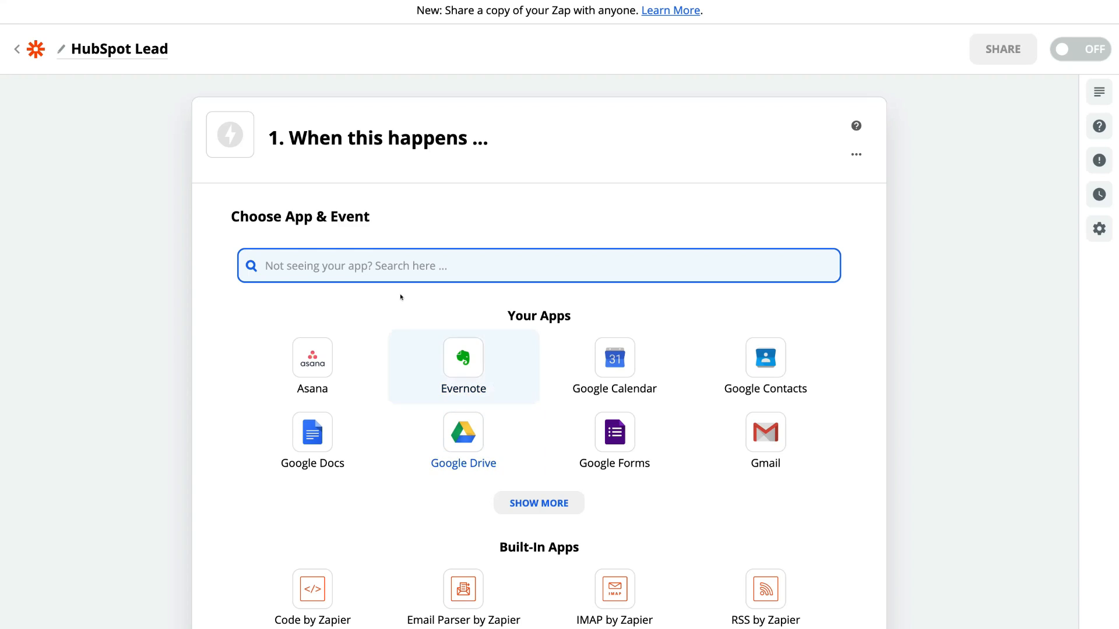
left_click(619, 438)
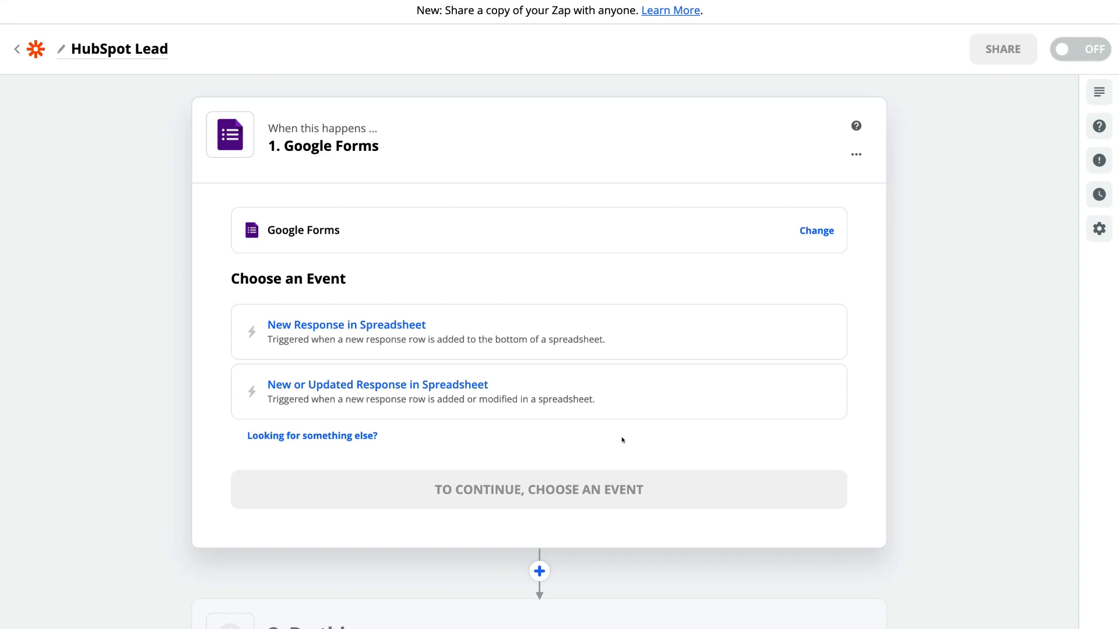
scroll(455, 249, "down", 1)
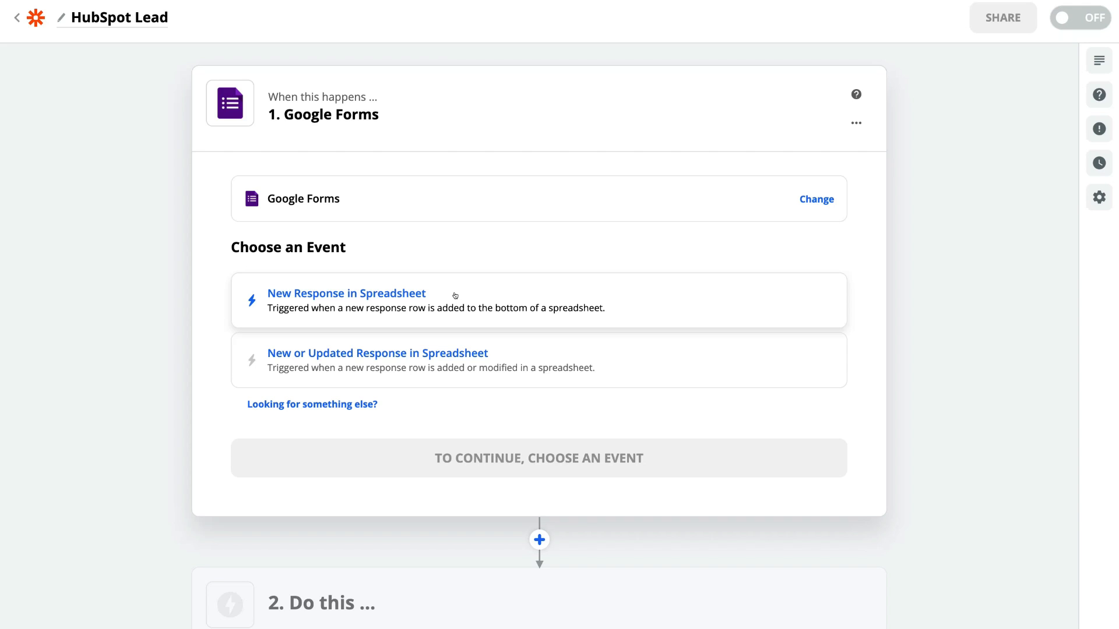
left_click(455, 295)
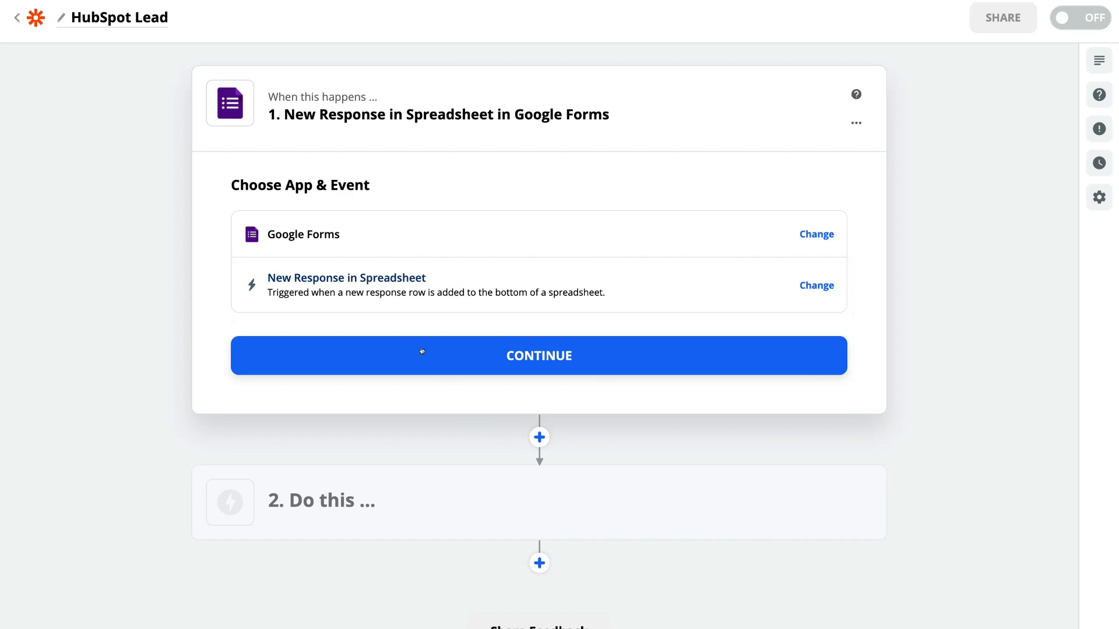
left_click(474, 355)
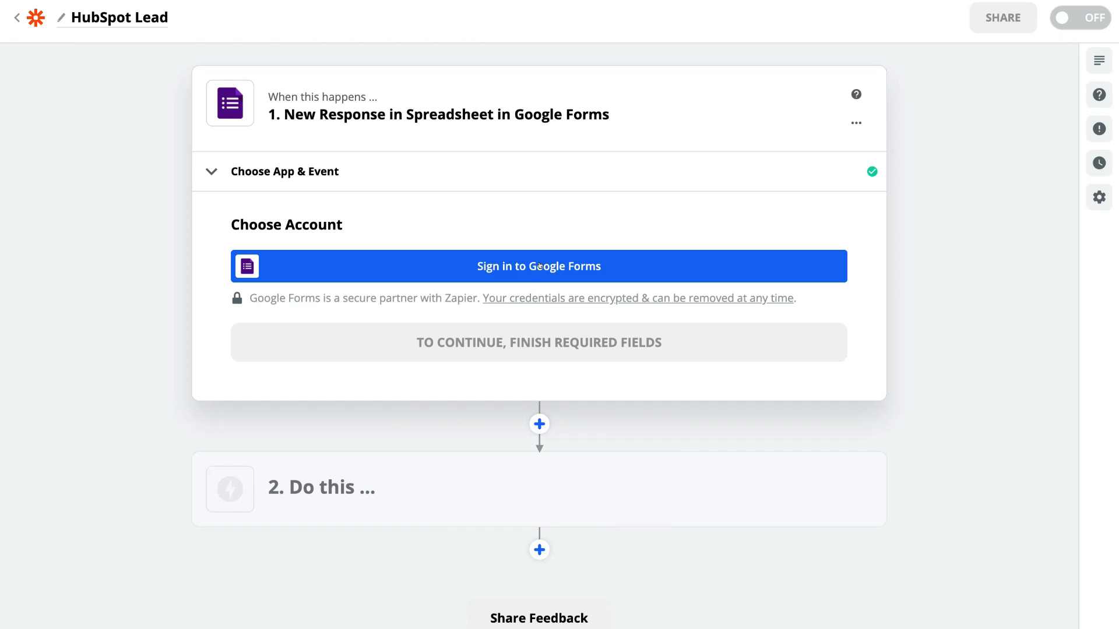
- Sign in to Google Forms with the Google account, allow Zapier access and continue with that account for the trigger
left_click(565, 266)
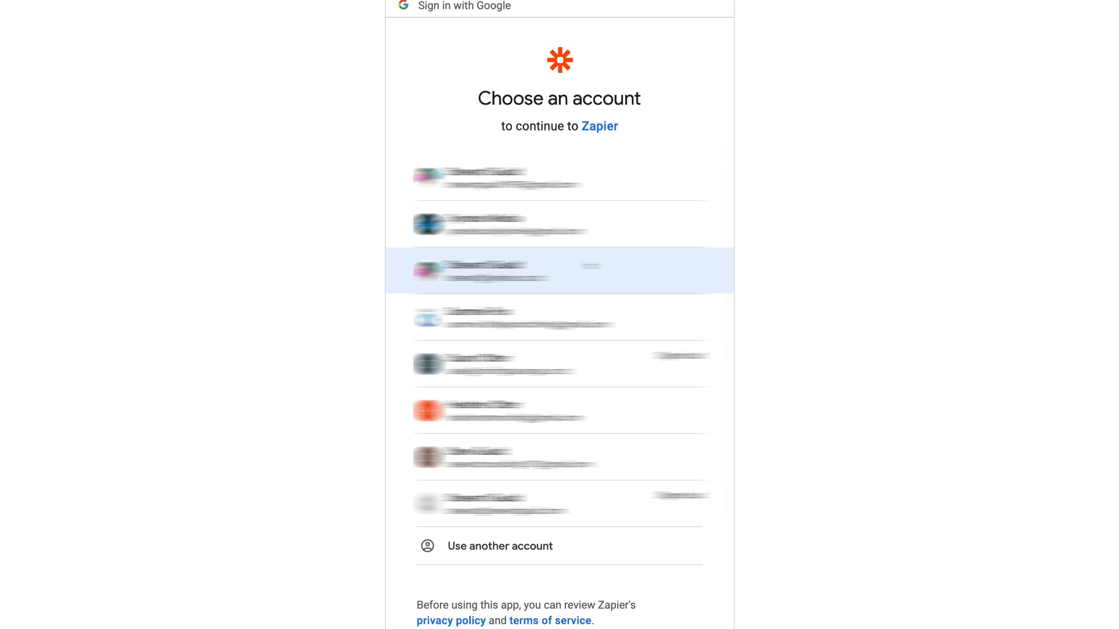
left_click(591, 266)
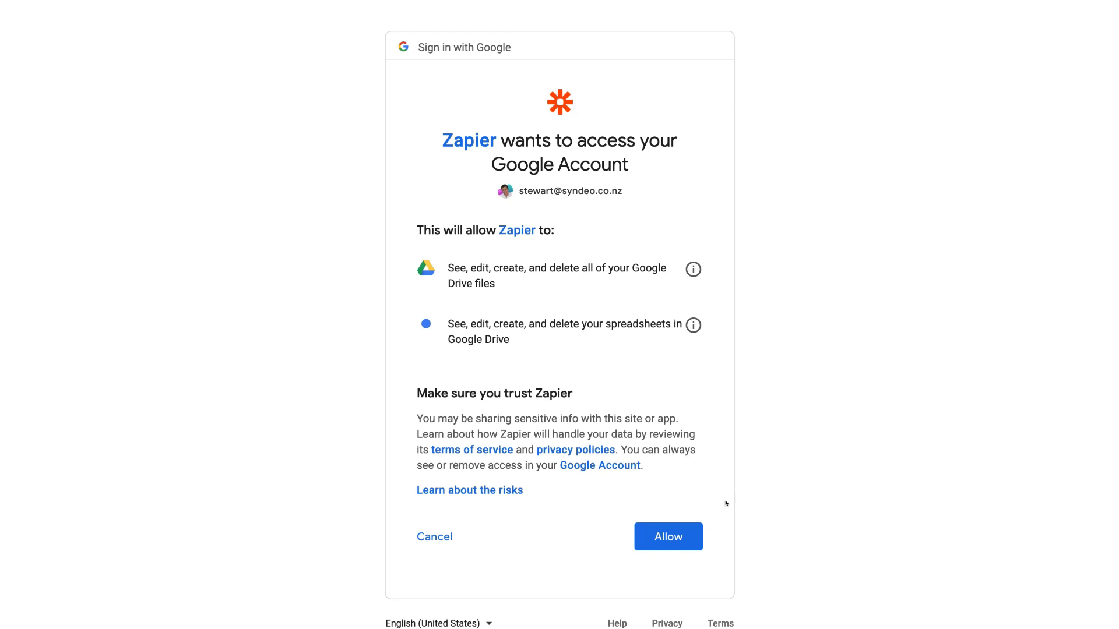
left_click(693, 535)
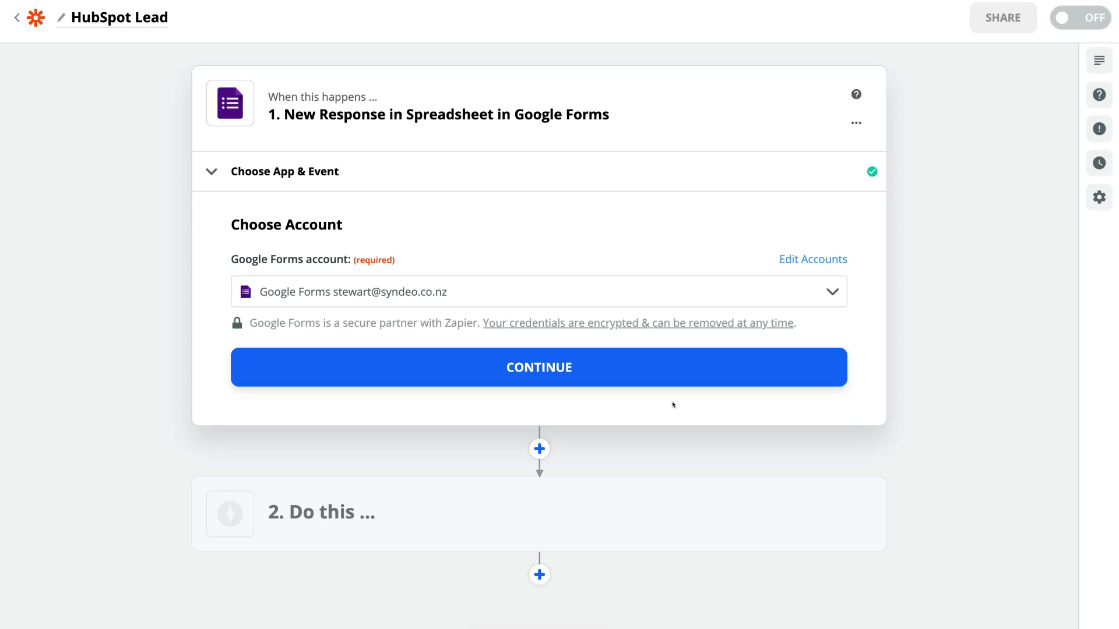
left_click(579, 370)
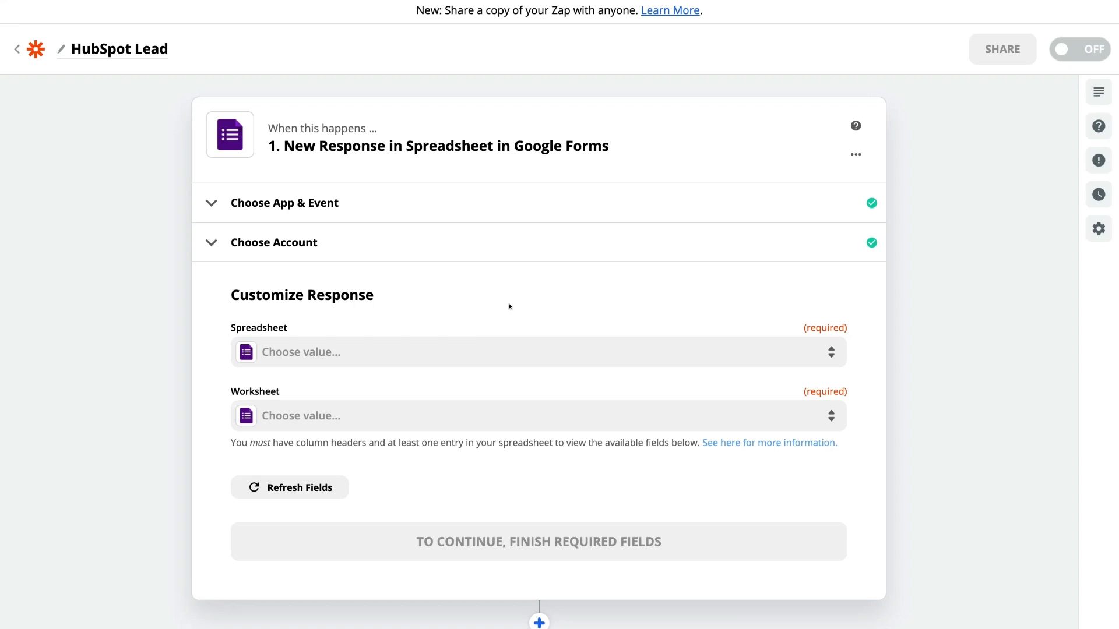
- Choose the spreadsheet "Website Leads (Responses for HubSpot)" and the worksheet "Form responses 1" for the trigger
left_click(490, 357)
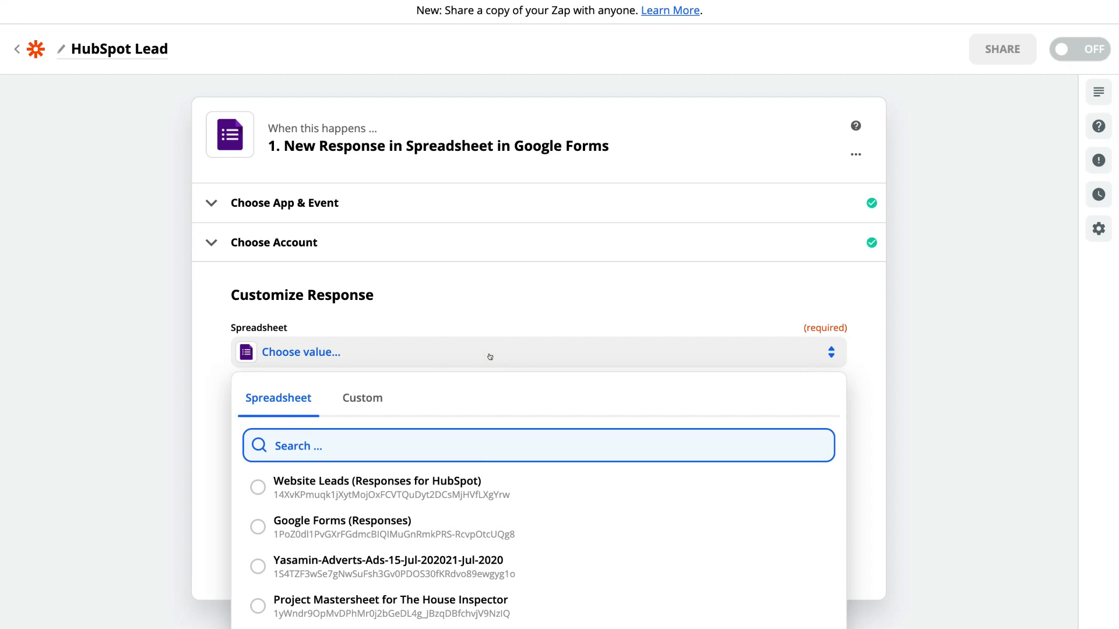
left_click(336, 483)
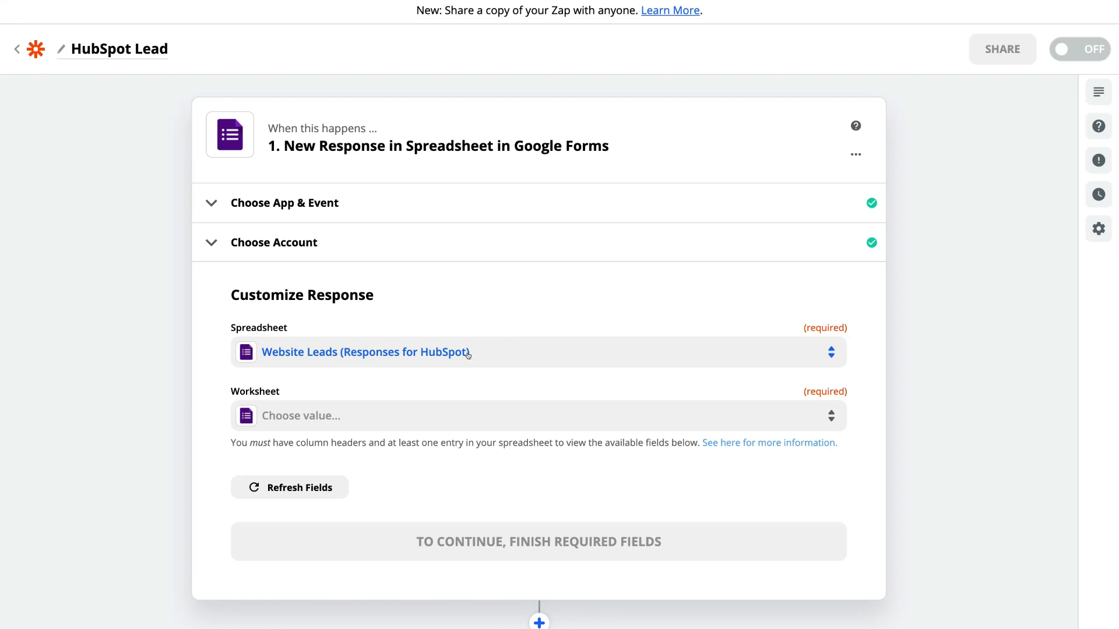
left_click(427, 414)
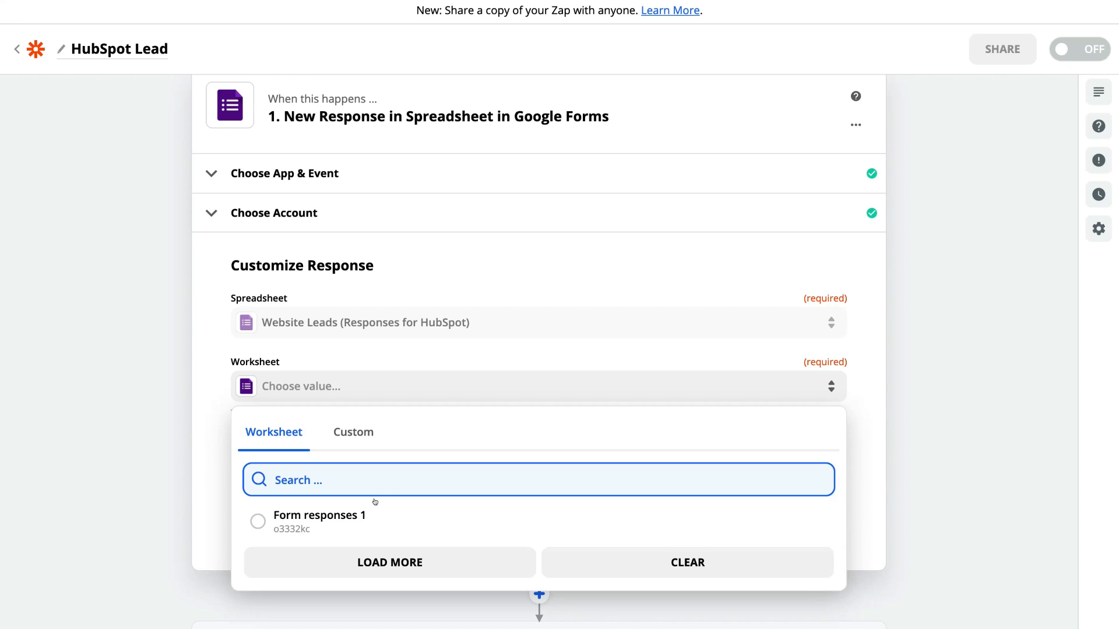
left_click(314, 520)
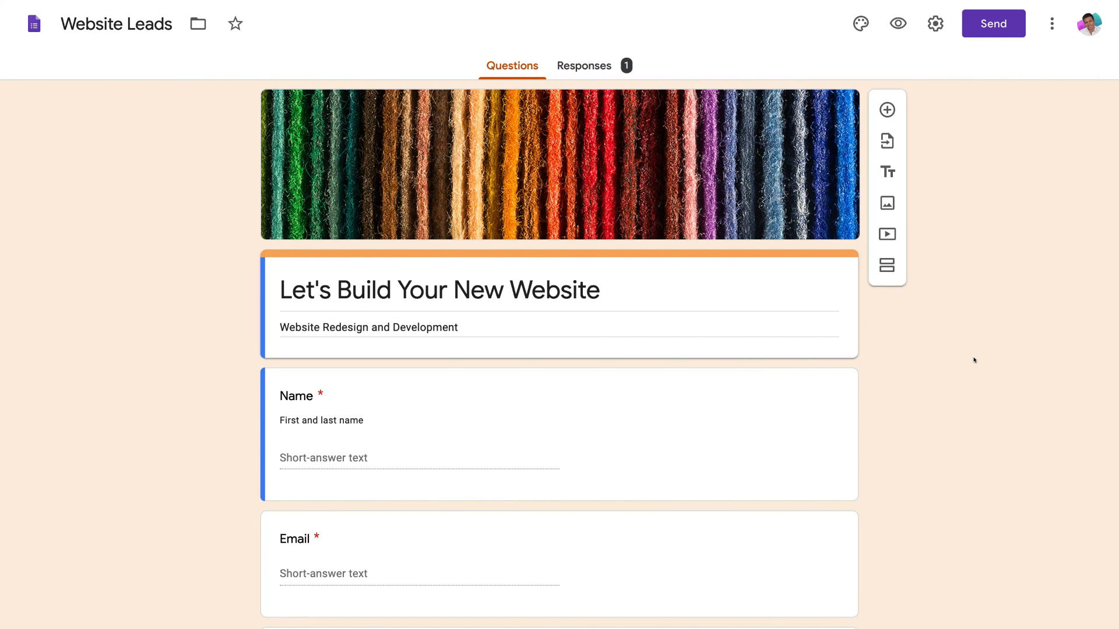
- Review the questions of the Website Leads form in Google Forms and open its responses
scroll(974, 360, "down", 1)
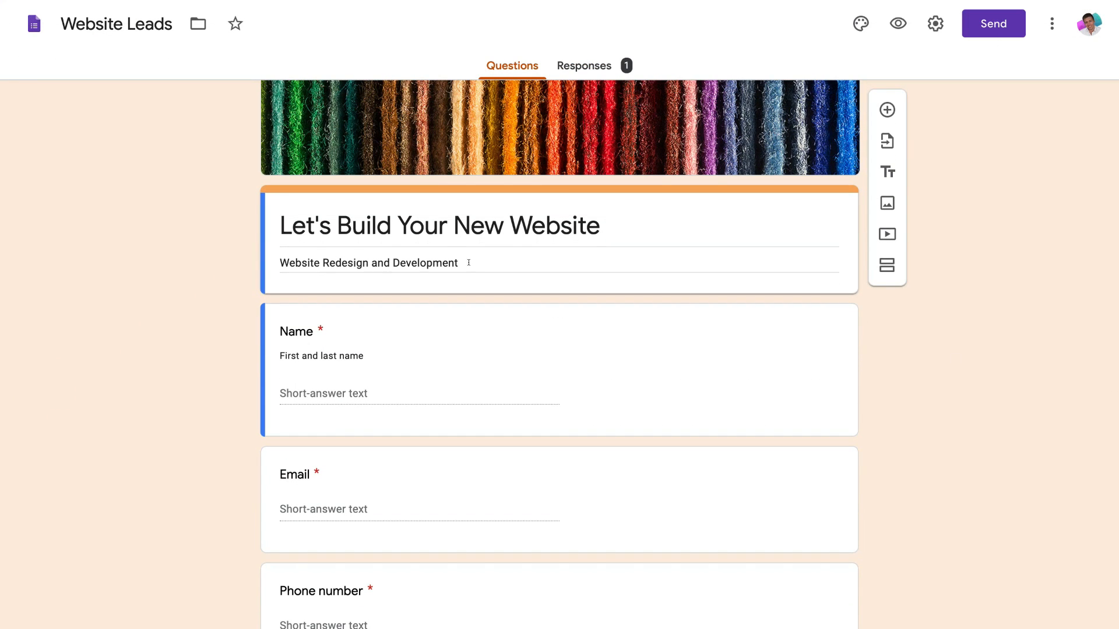
scroll(859, 434, "down", 10)
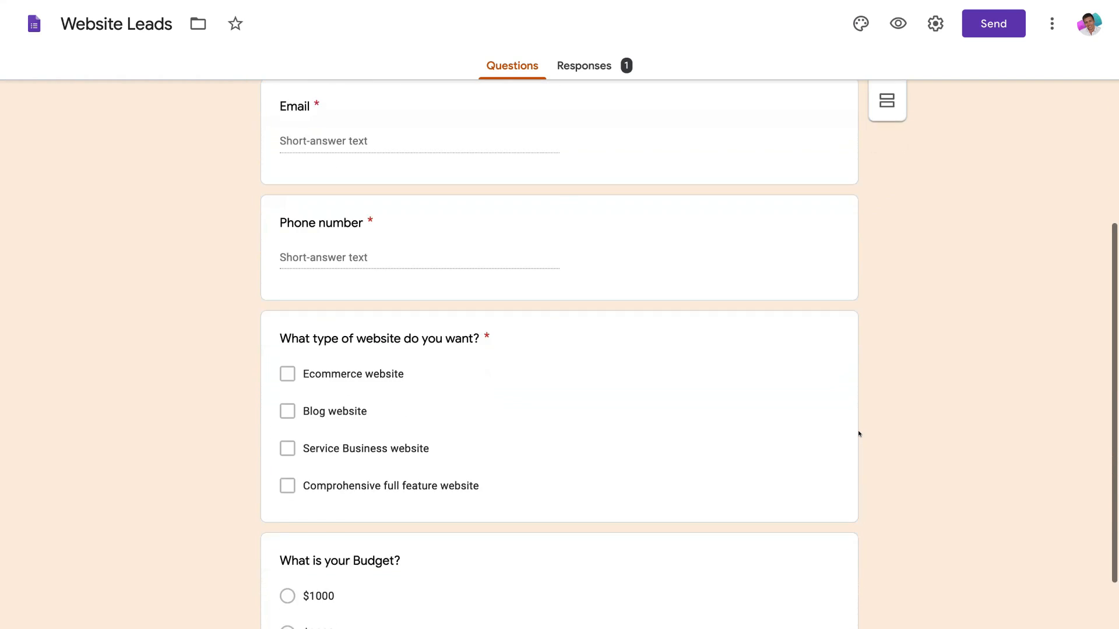
scroll(859, 434, "up", 7)
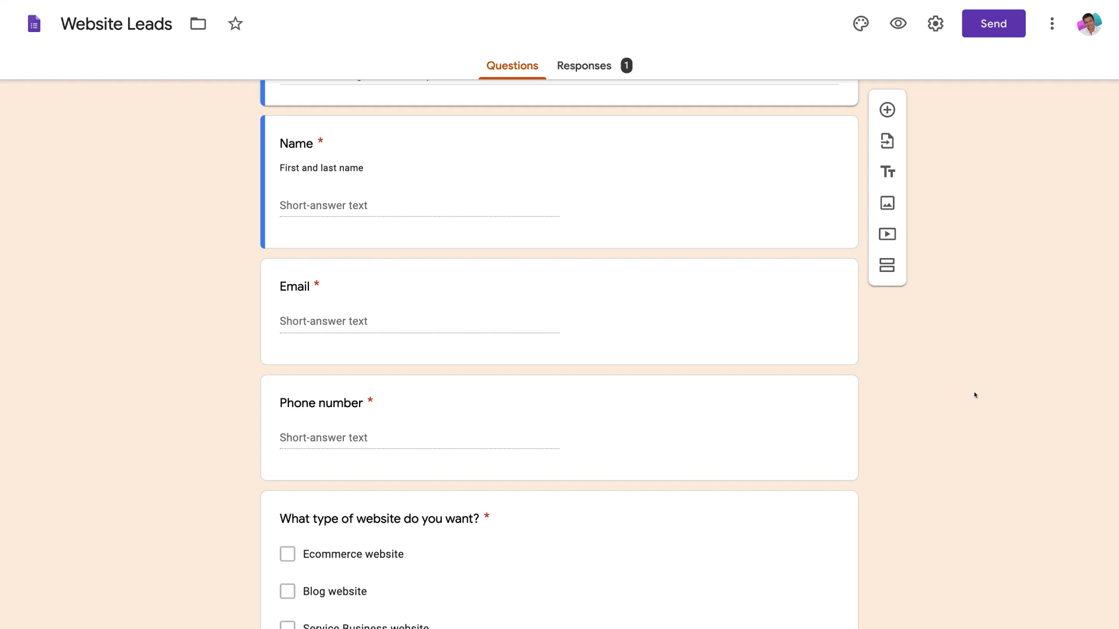
scroll(973, 394, "up", 5)
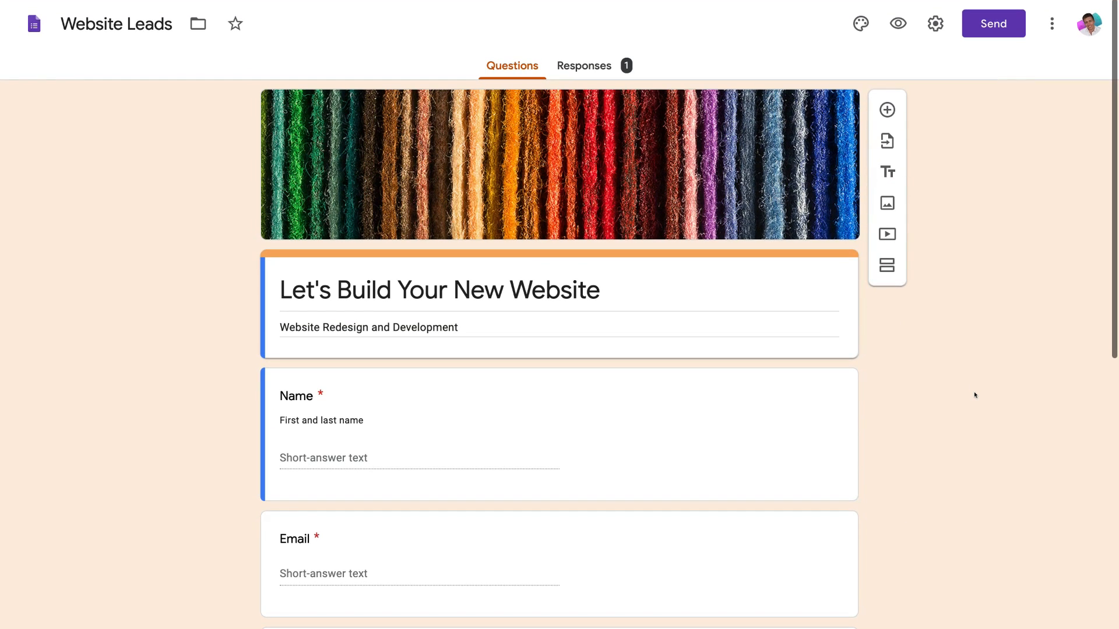
left_click(580, 67)
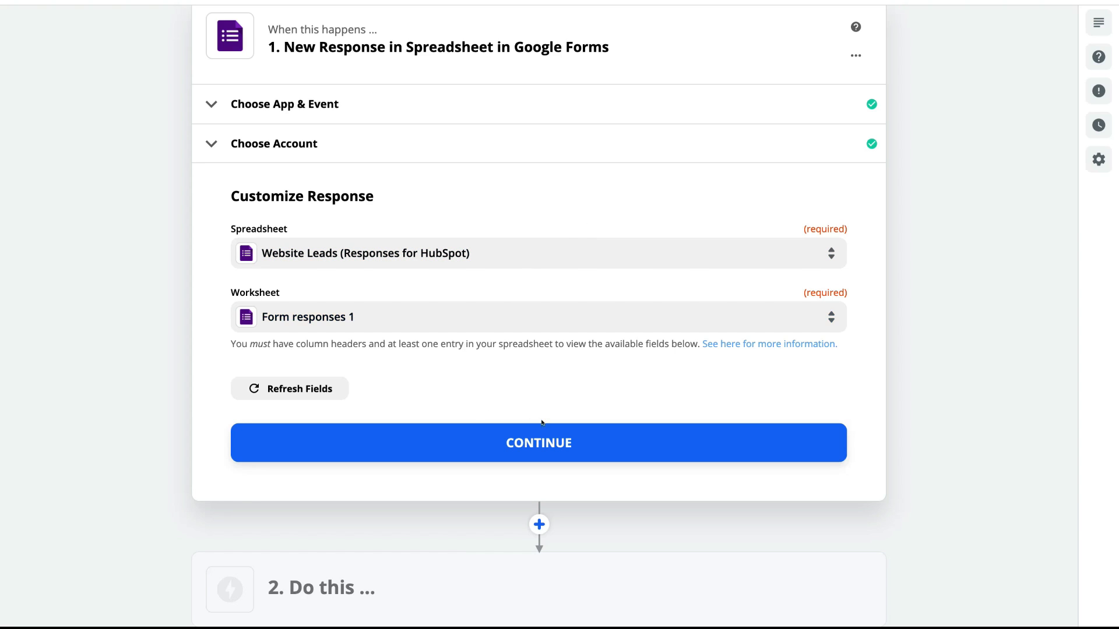
- Confirm the trigger's spreadsheet and worksheet settings and continue to the trigger test section
left_click(552, 437)
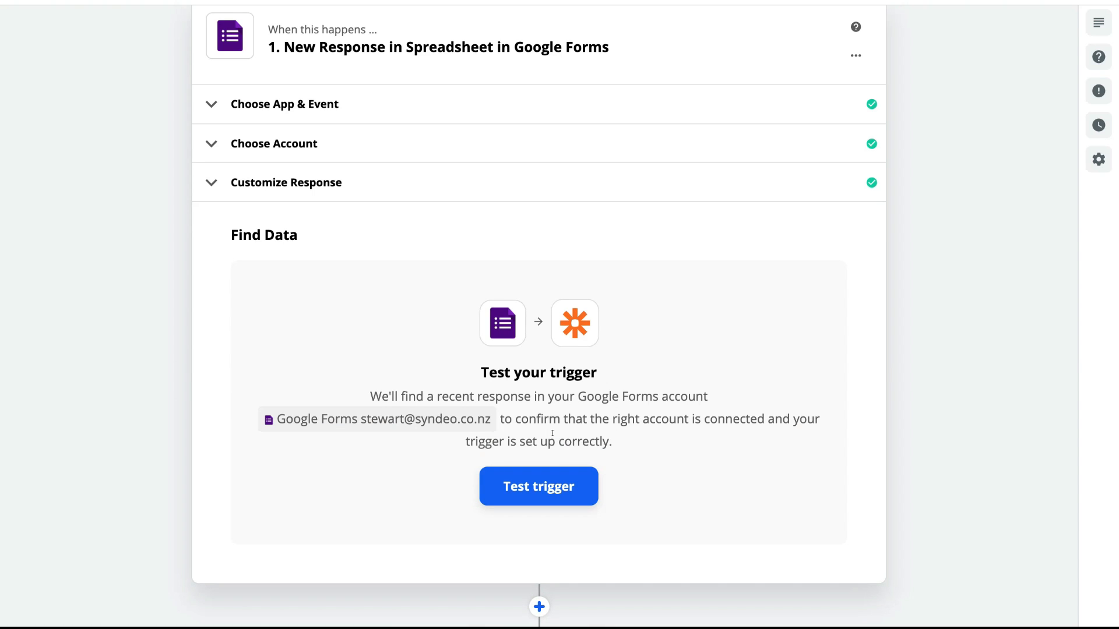
scroll(661, 482, "up", 1)
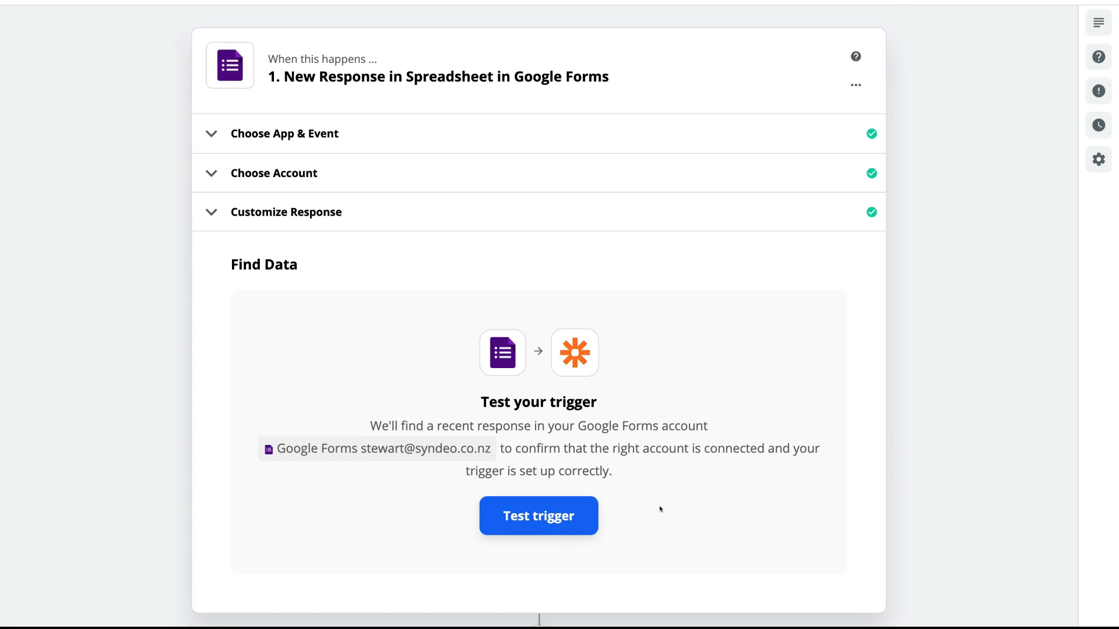
scroll(660, 509, "down", 5)
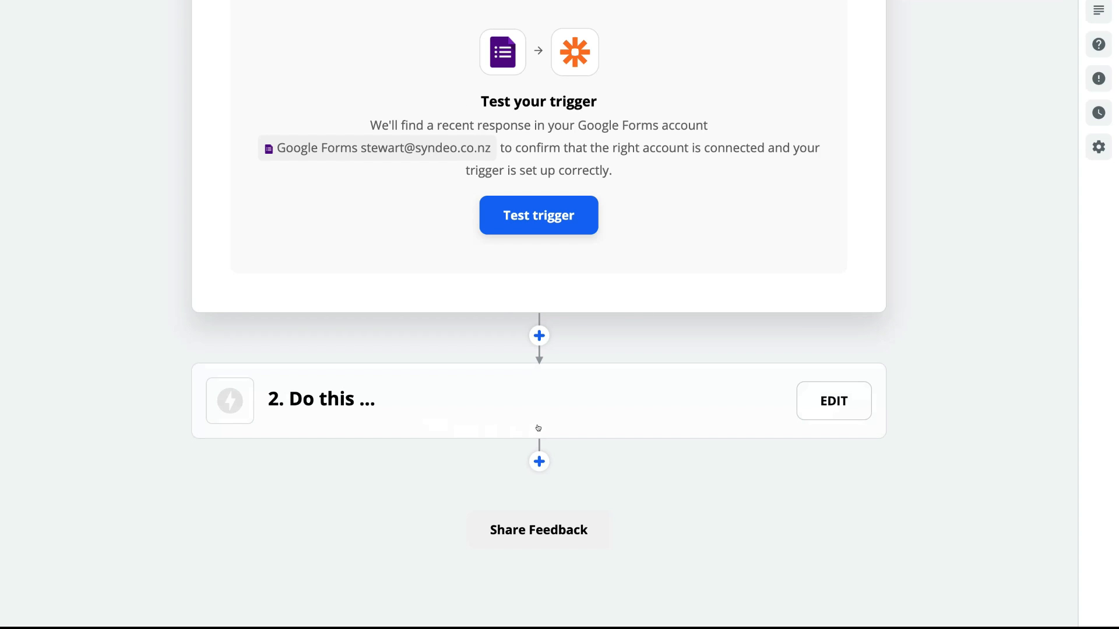
- Set the Zap's second step to the HubSpot event Create Contact and continue to the account selection
left_click(840, 396)
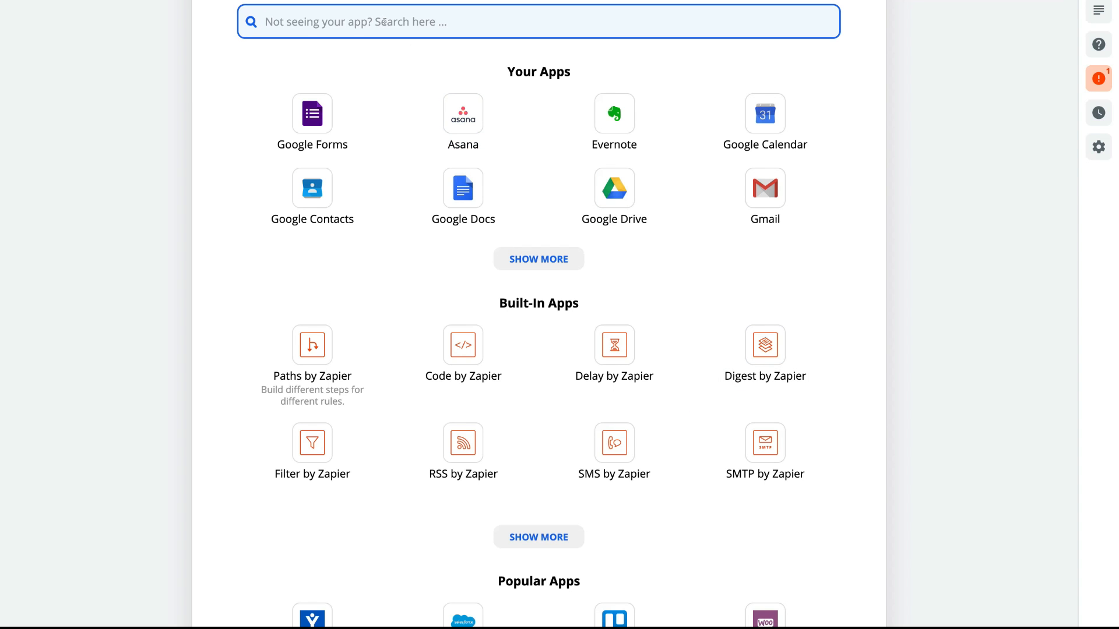
left_click(385, 22)
type("Hubspot")
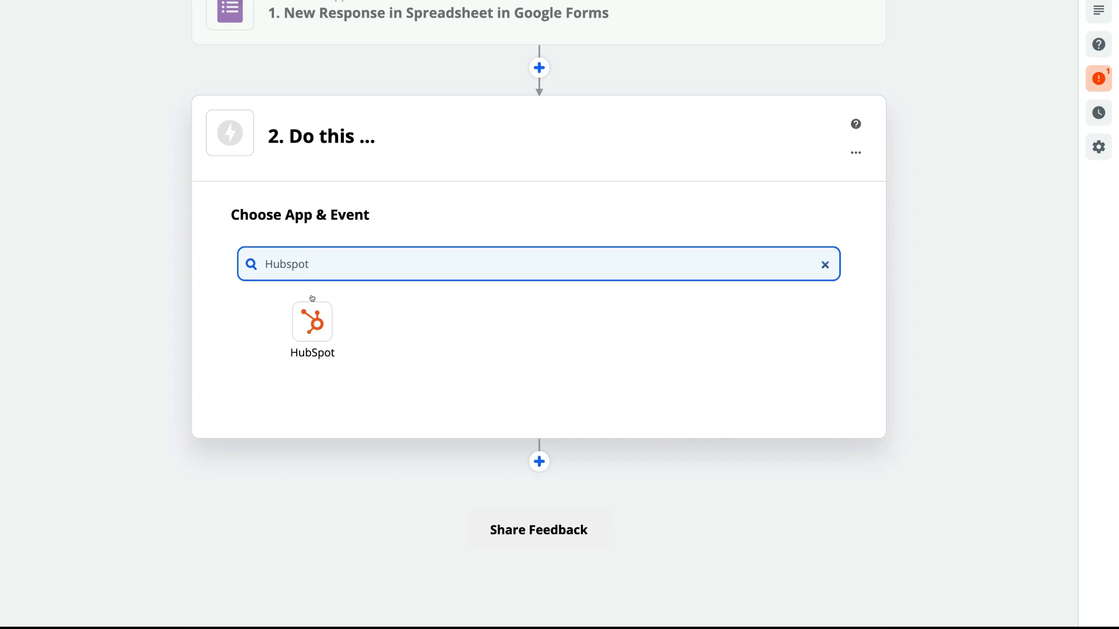
left_click(314, 322)
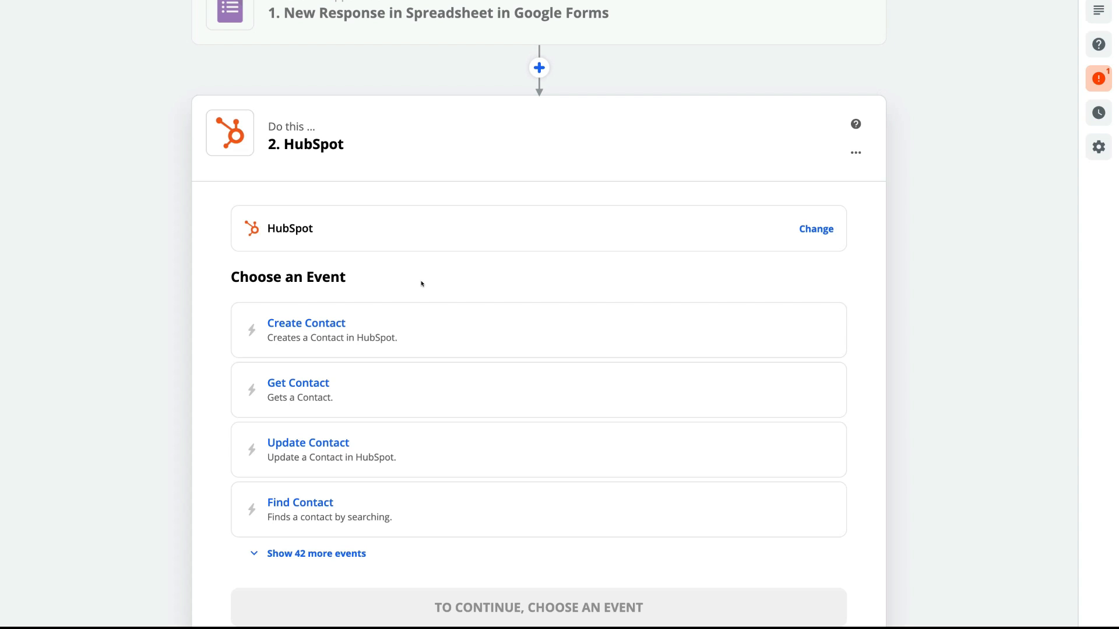
left_click(425, 329)
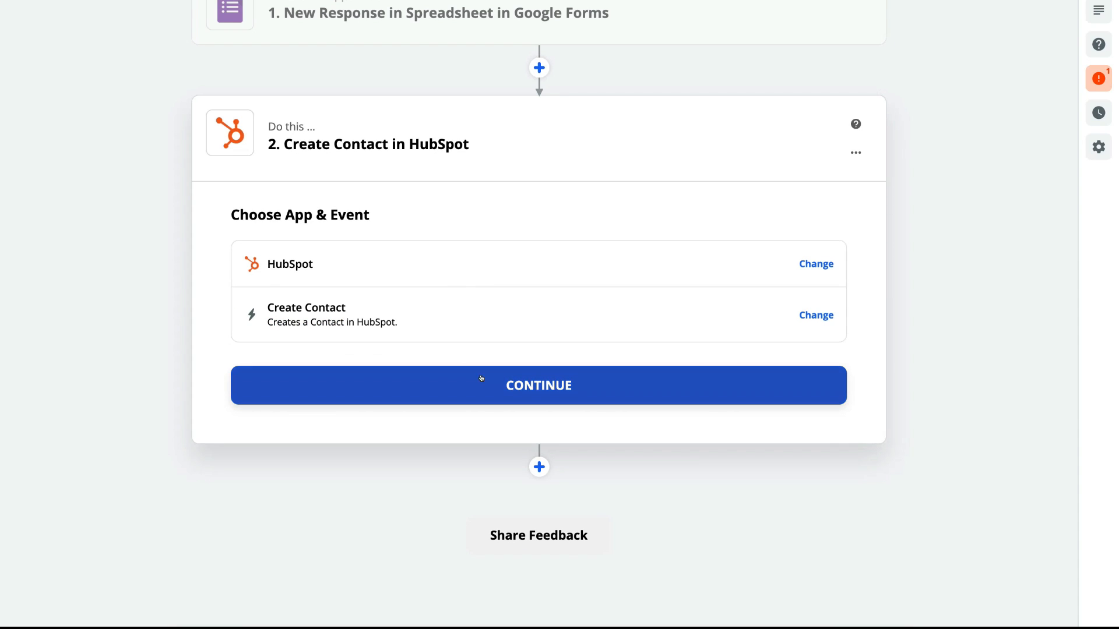
left_click(506, 379)
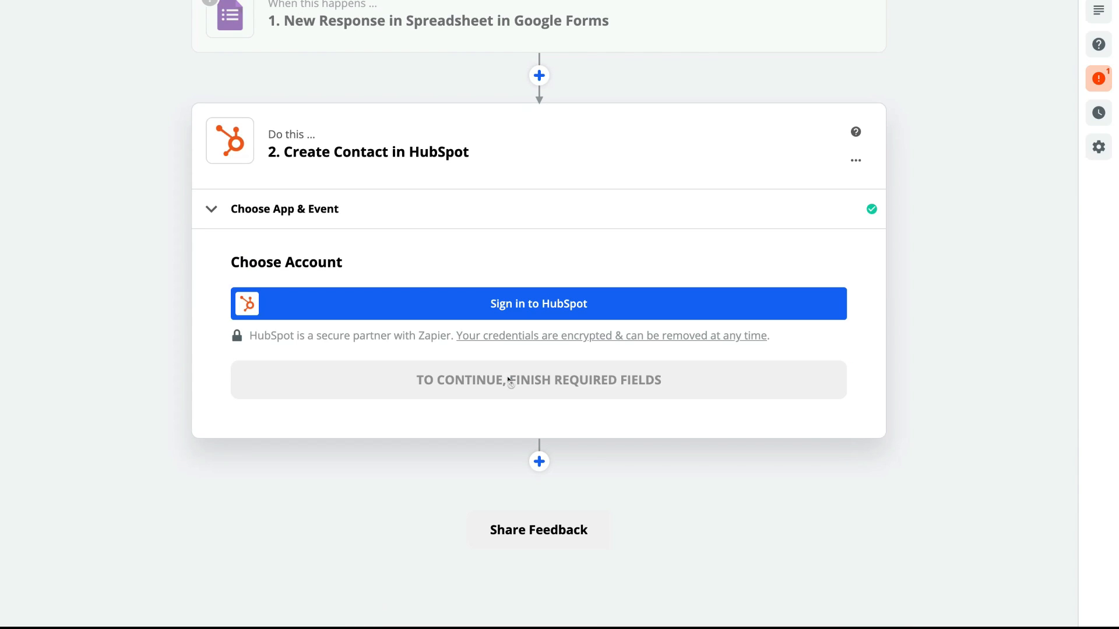
- Sign in to HubSpot, grant Zapier access with the robot check completed, and continue with the connected account
left_click(656, 306)
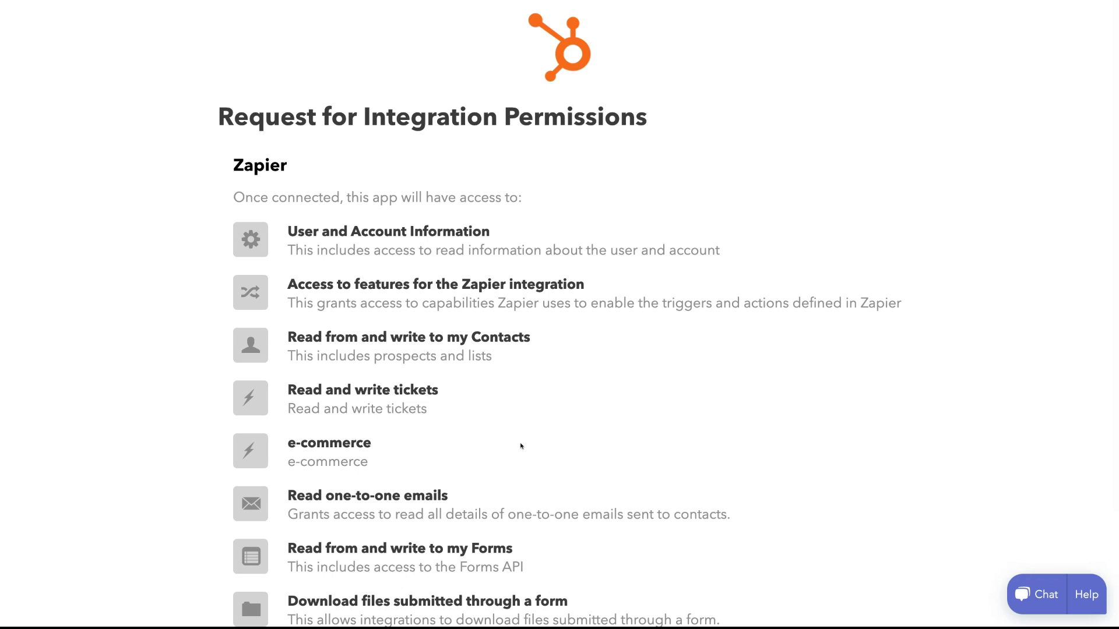
scroll(520, 446, "down", 3)
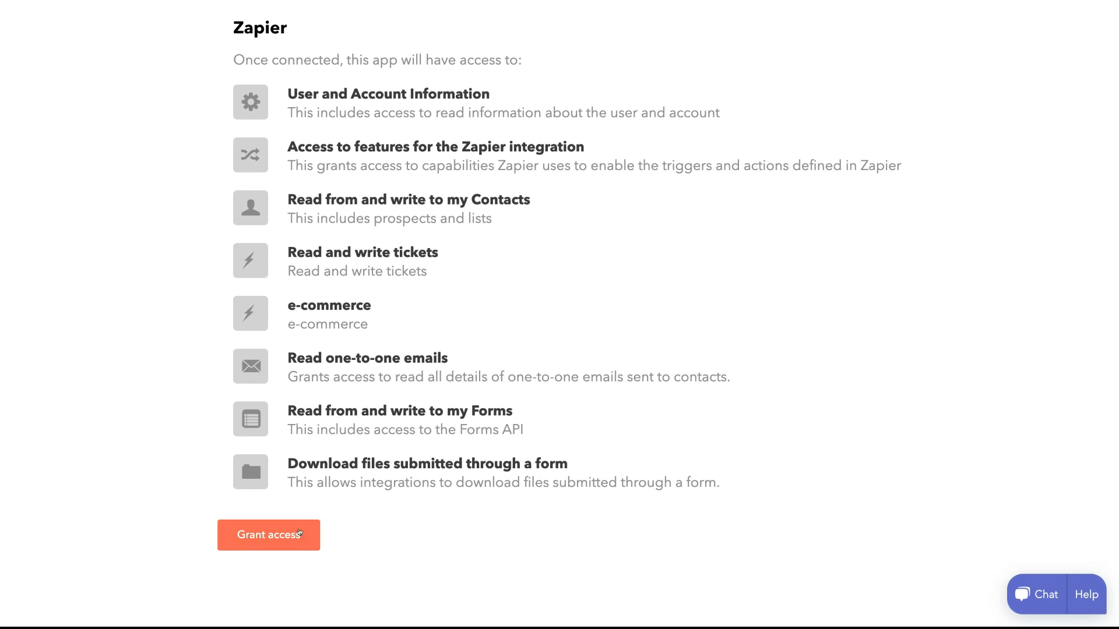
left_click(298, 533)
scroll(495, 501, "down", 2)
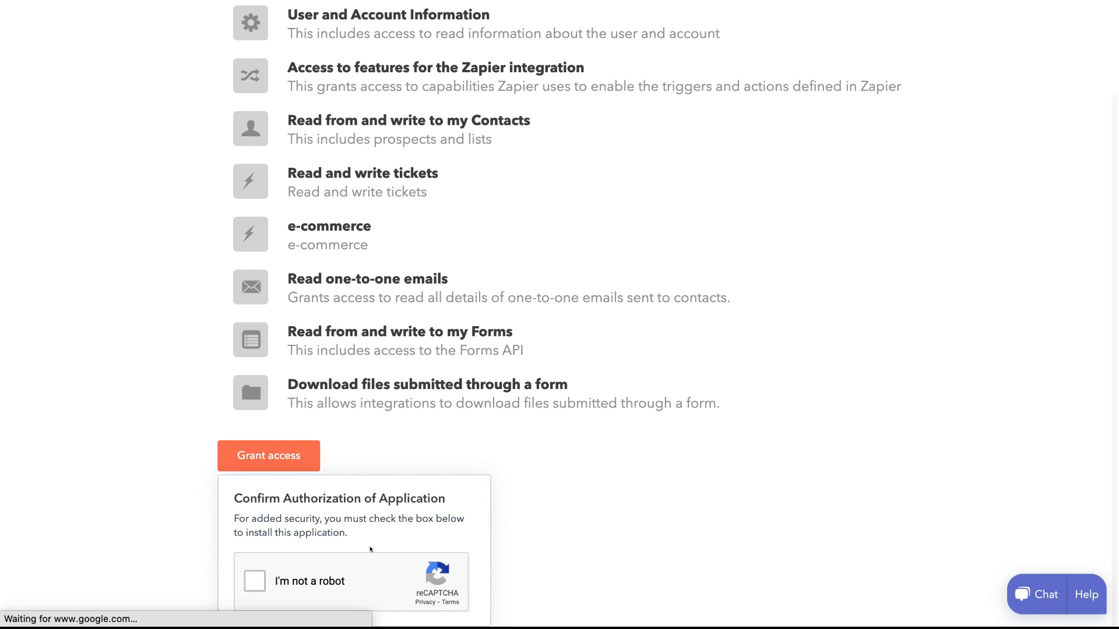
left_click(255, 581)
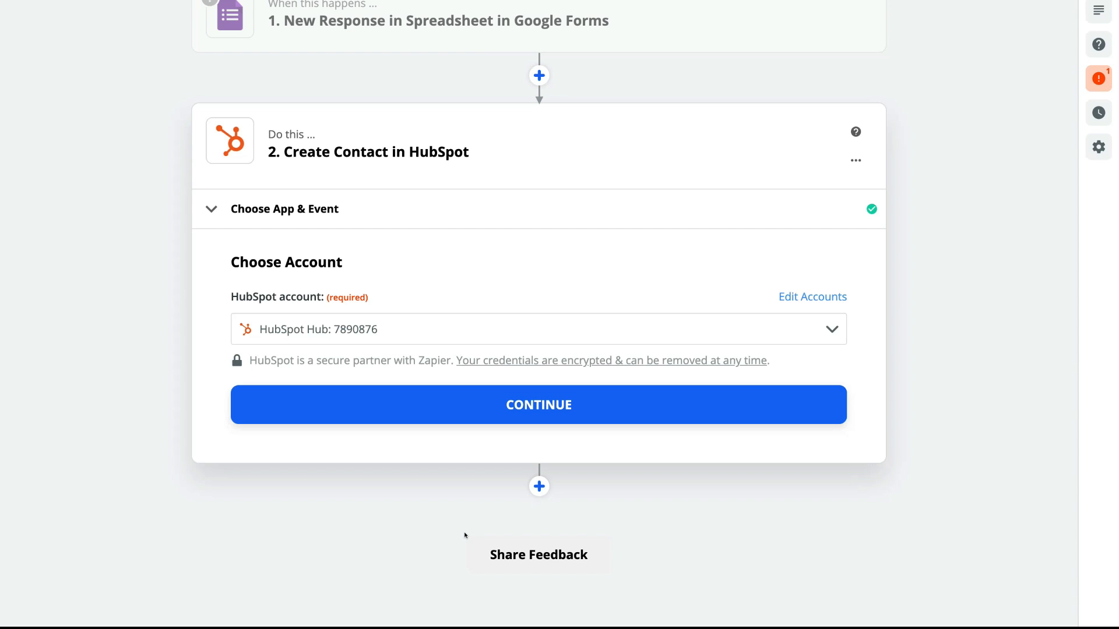
left_click(595, 407)
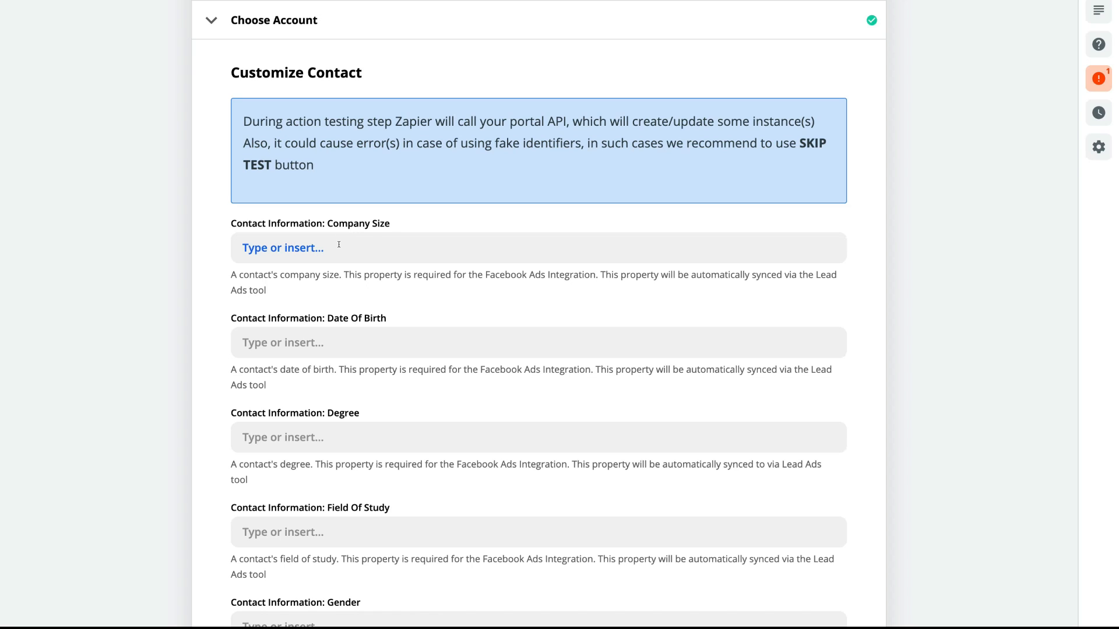
- Map the HubSpot contact's Work Email field to the "email" answer from the Google Forms response
scroll(339, 244, "down", 3)
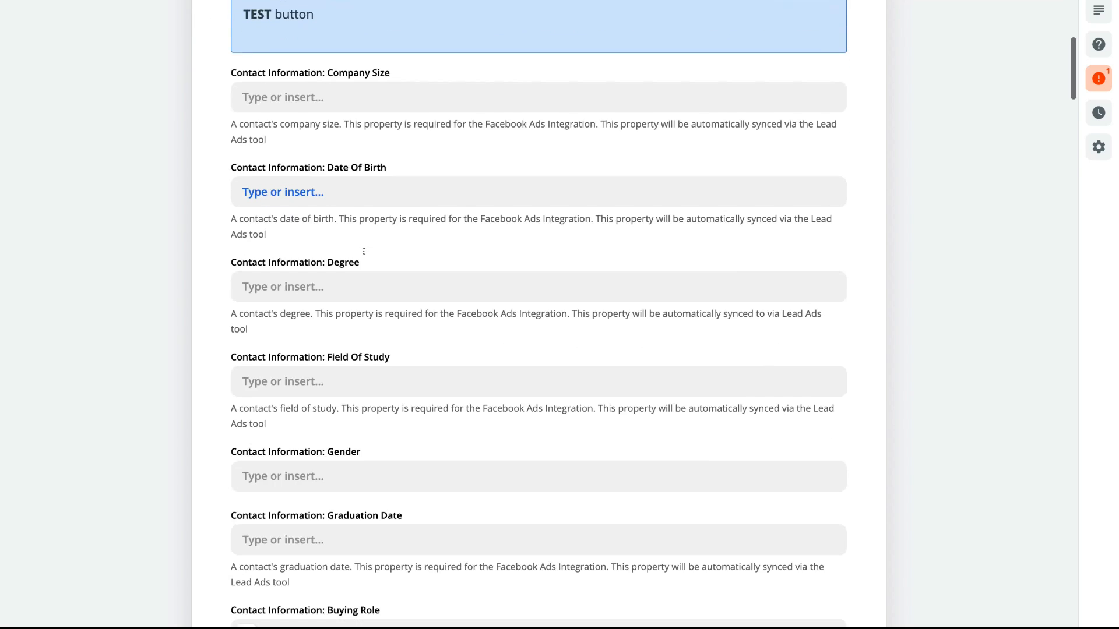
scroll(364, 256, "down", 2)
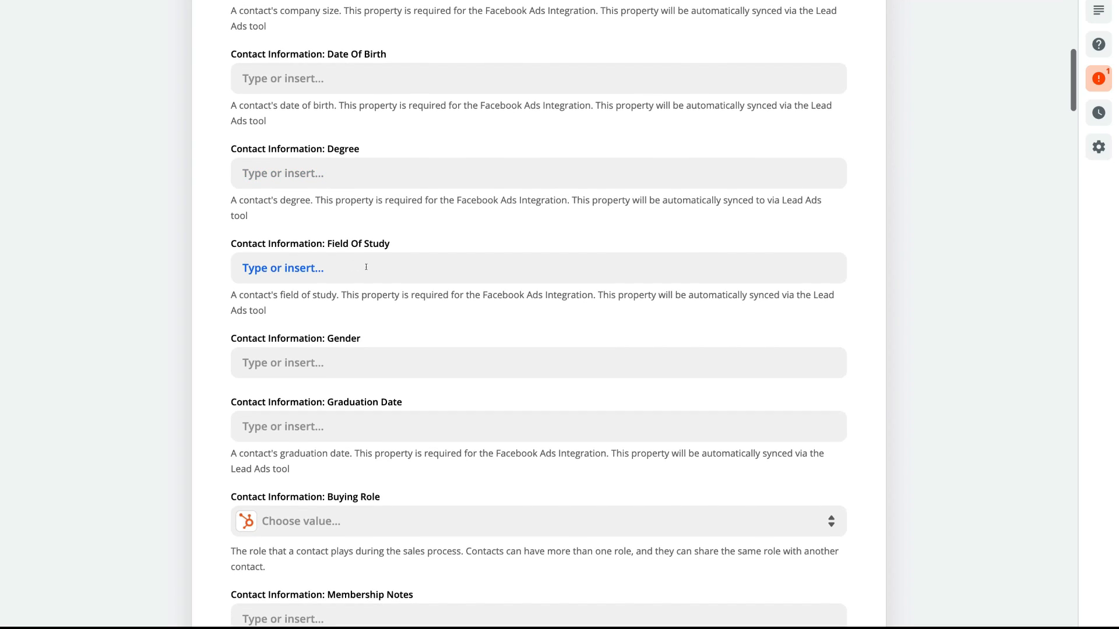
scroll(366, 267, "down", 2)
scroll(349, 277, "down", 1)
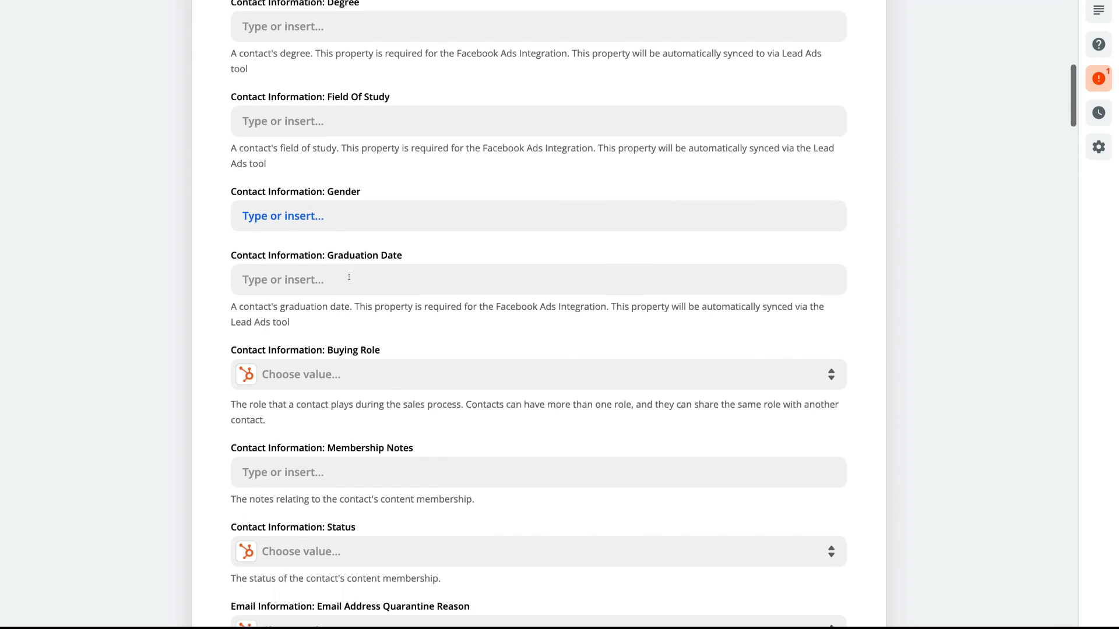
scroll(379, 274, "down", 2)
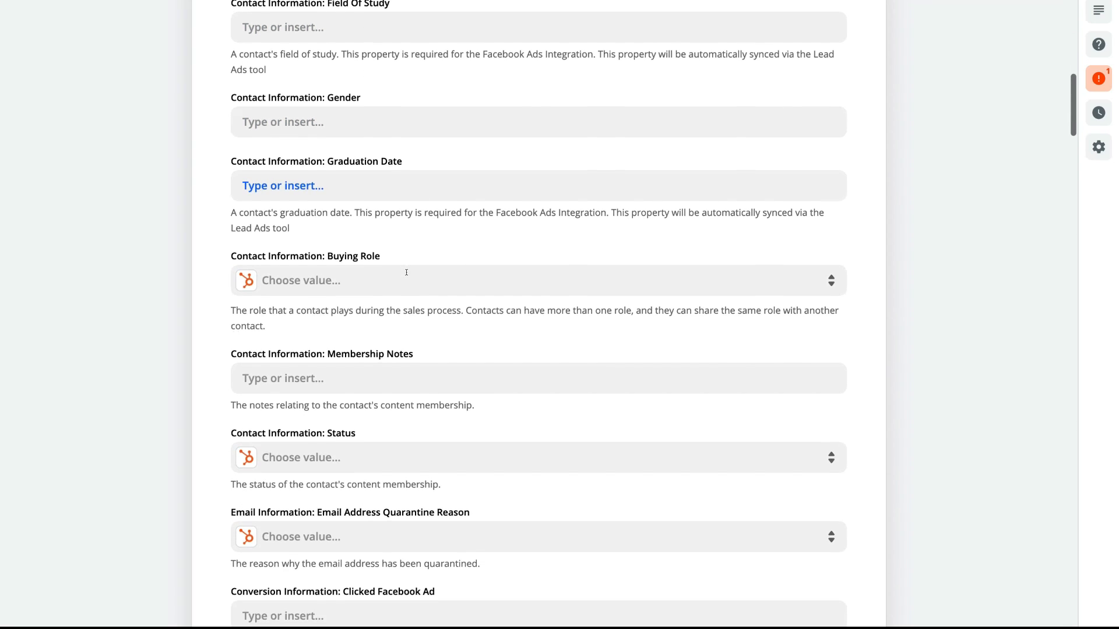
scroll(406, 272, "down", 1)
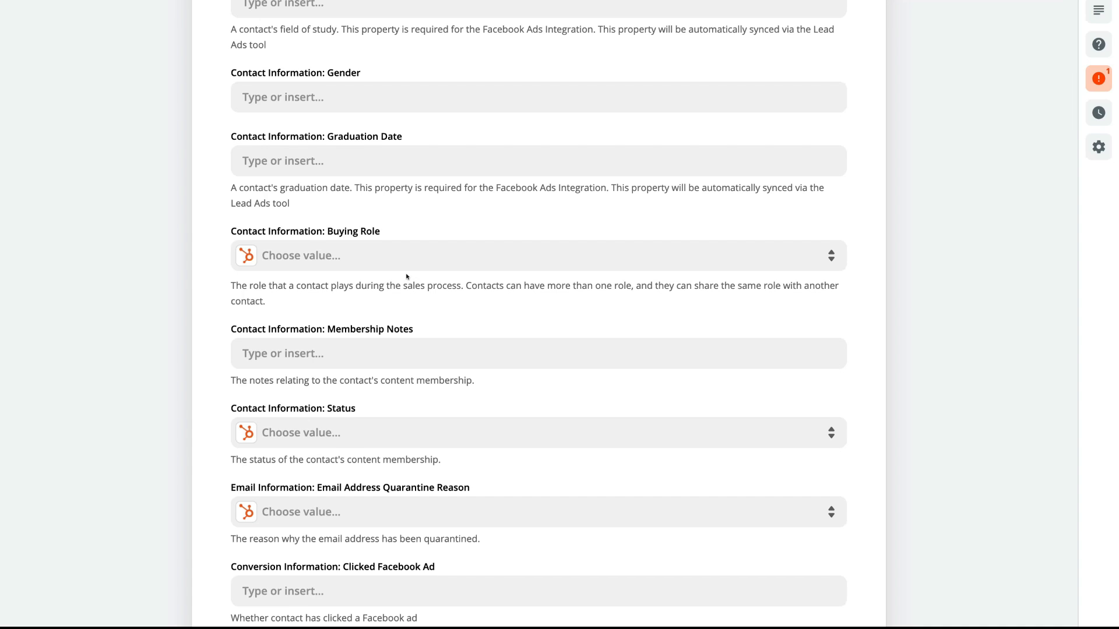
scroll(406, 277, "down", 5)
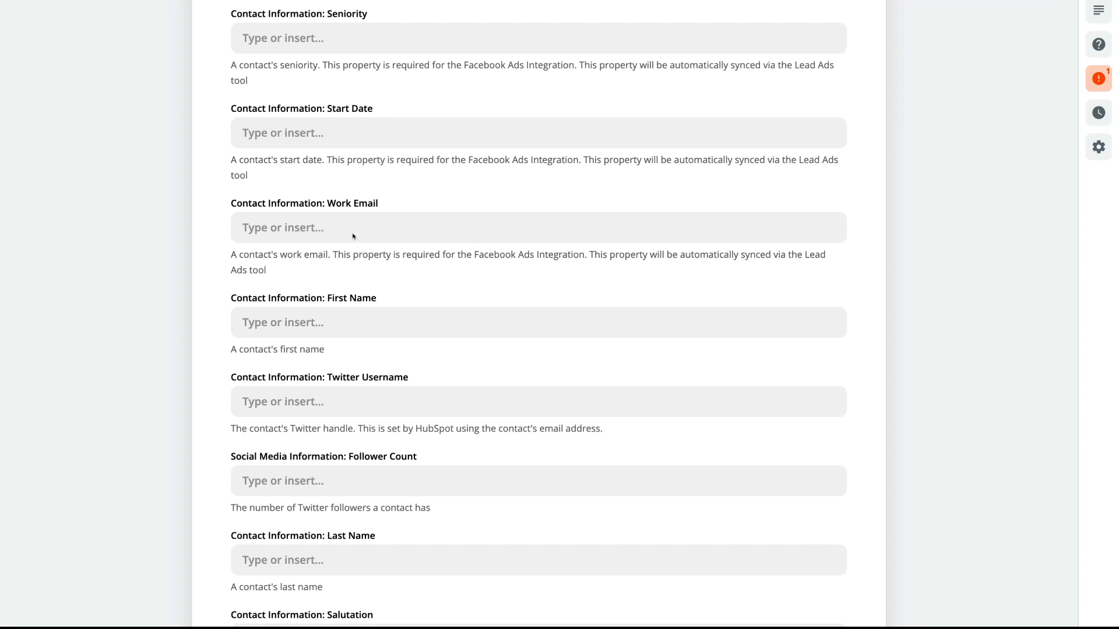
left_click(314, 225)
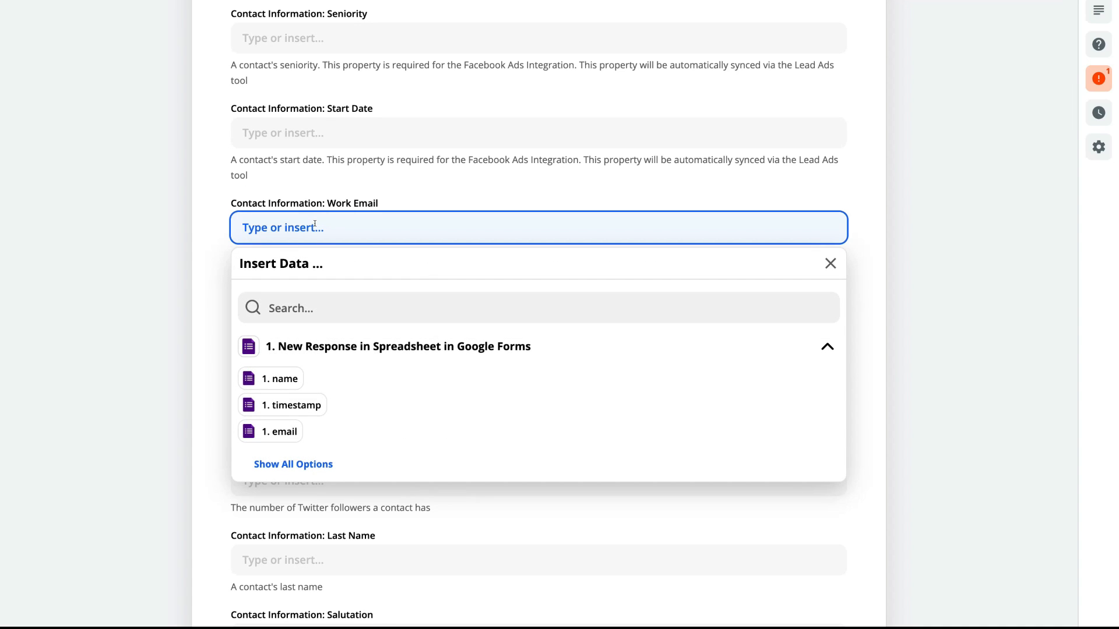
left_click(313, 466)
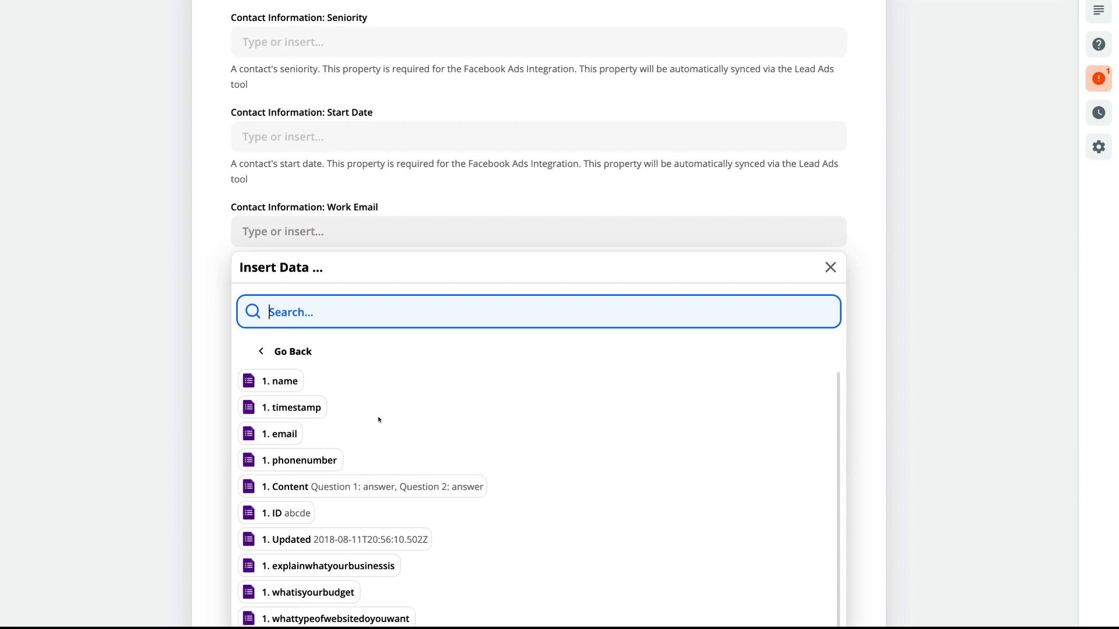
scroll(383, 471, "down", 1)
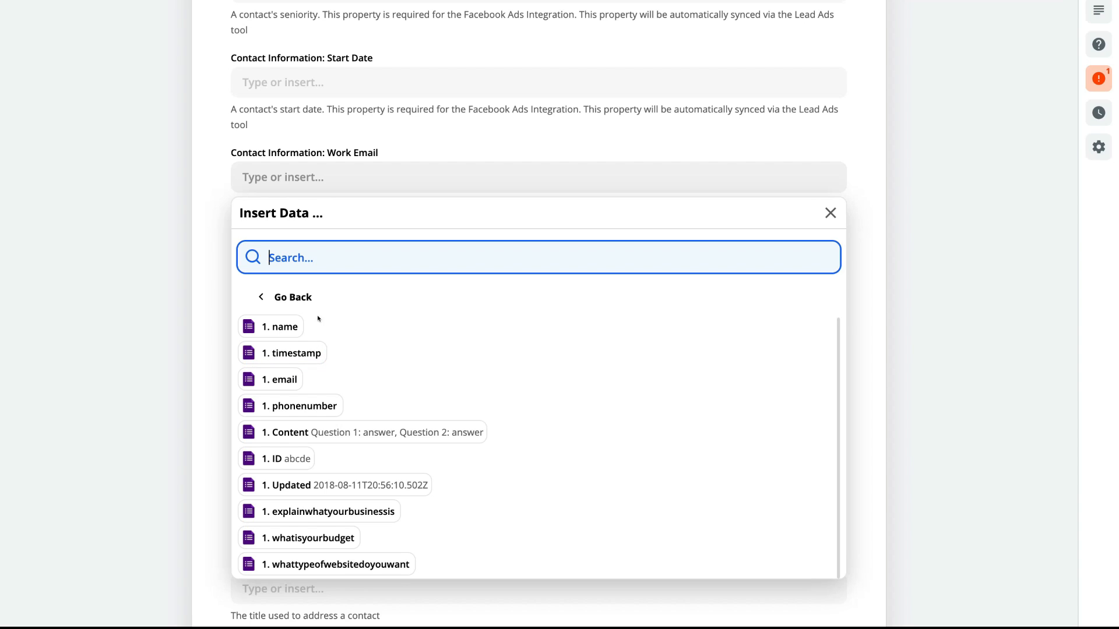
left_click(274, 381)
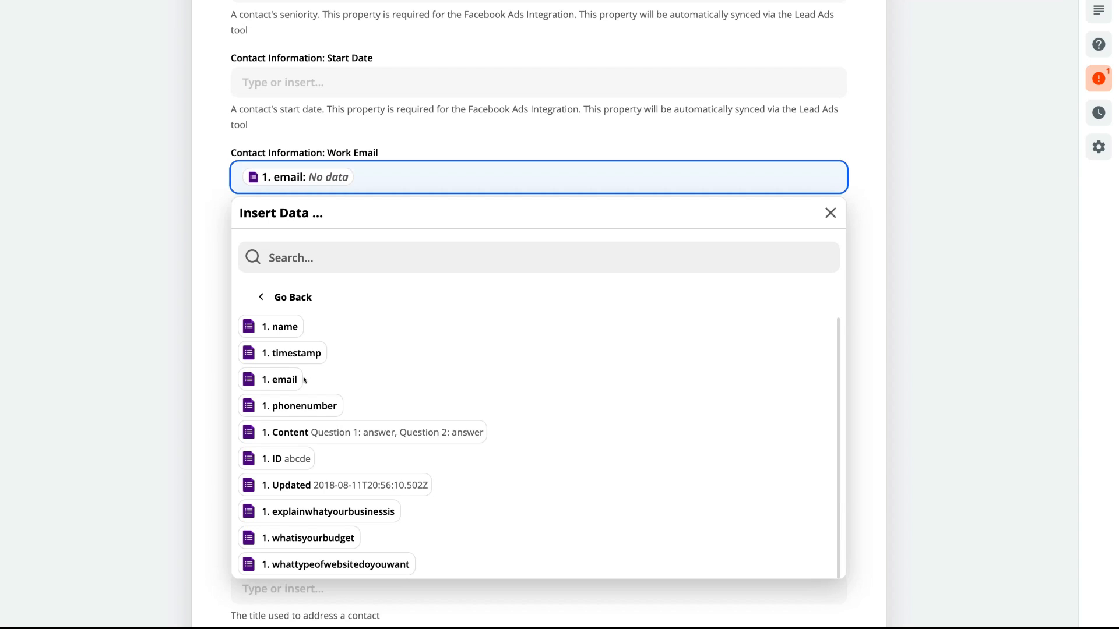
left_click(214, 259)
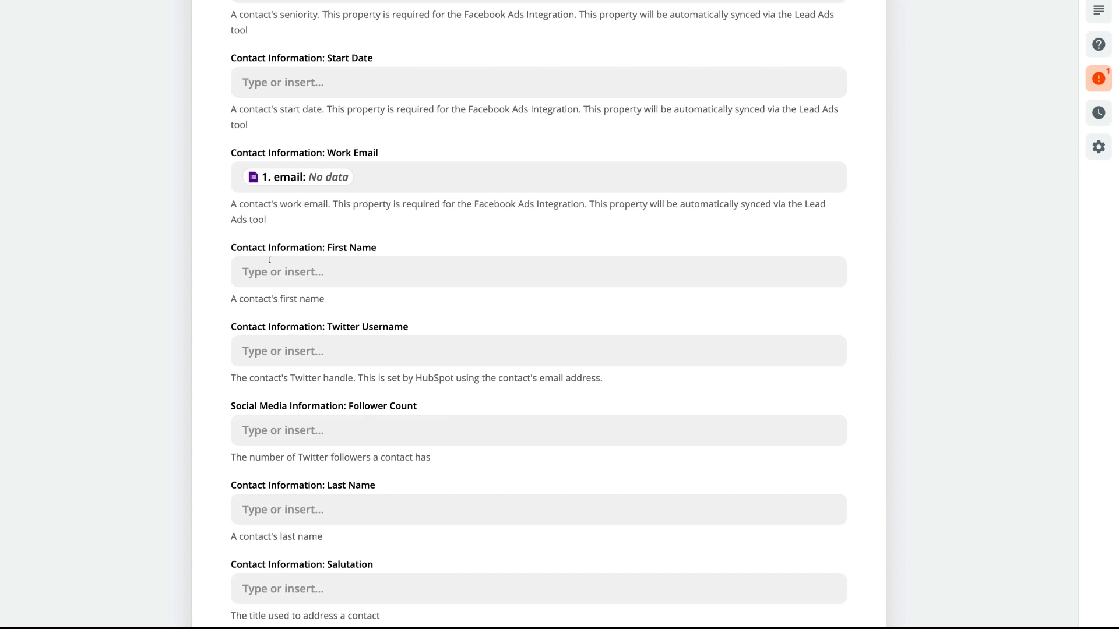
- Map the contact's First Name field to the "name" answer from the Google Forms response
left_click(315, 265)
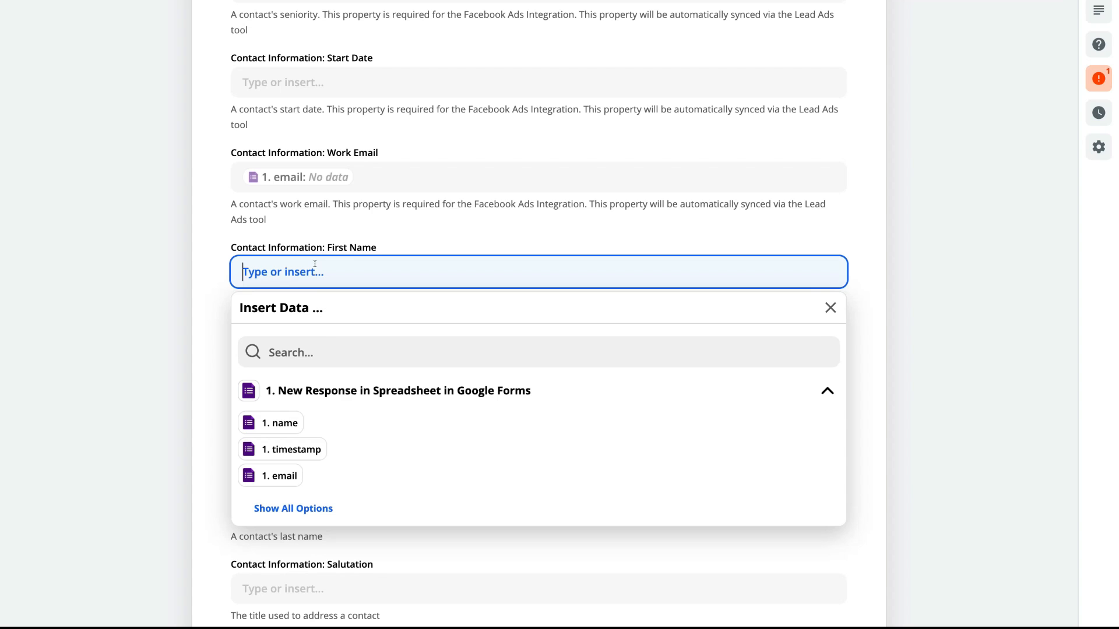
left_click(286, 424)
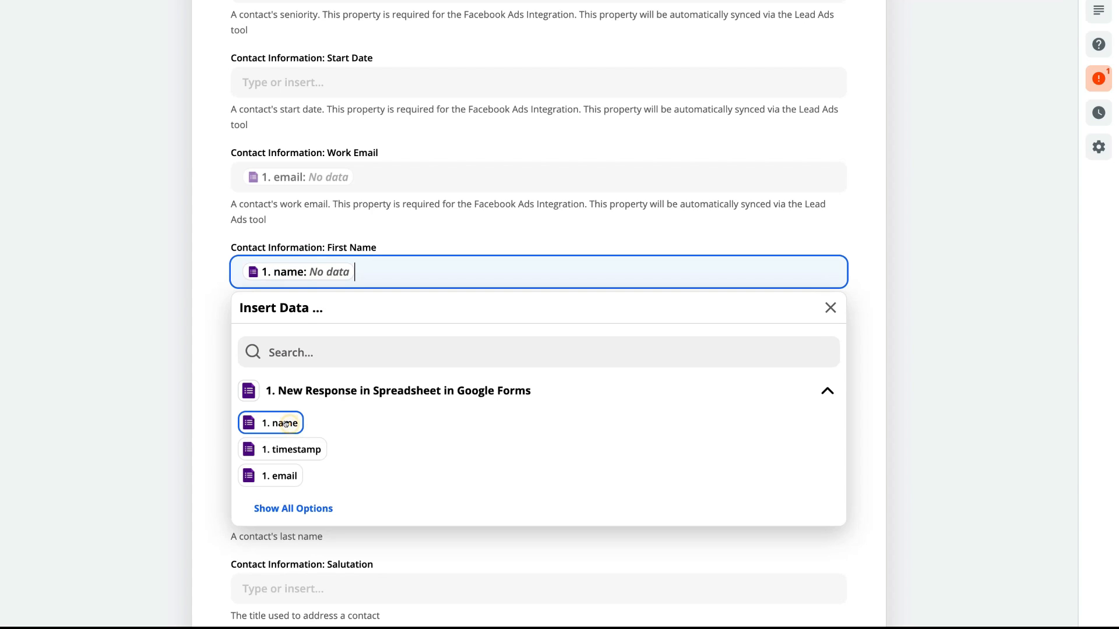
left_click(229, 334)
- Map the contact's Phone Number field to the "phonenumber" answer from the Google Forms response
scroll(218, 334, "down", 4)
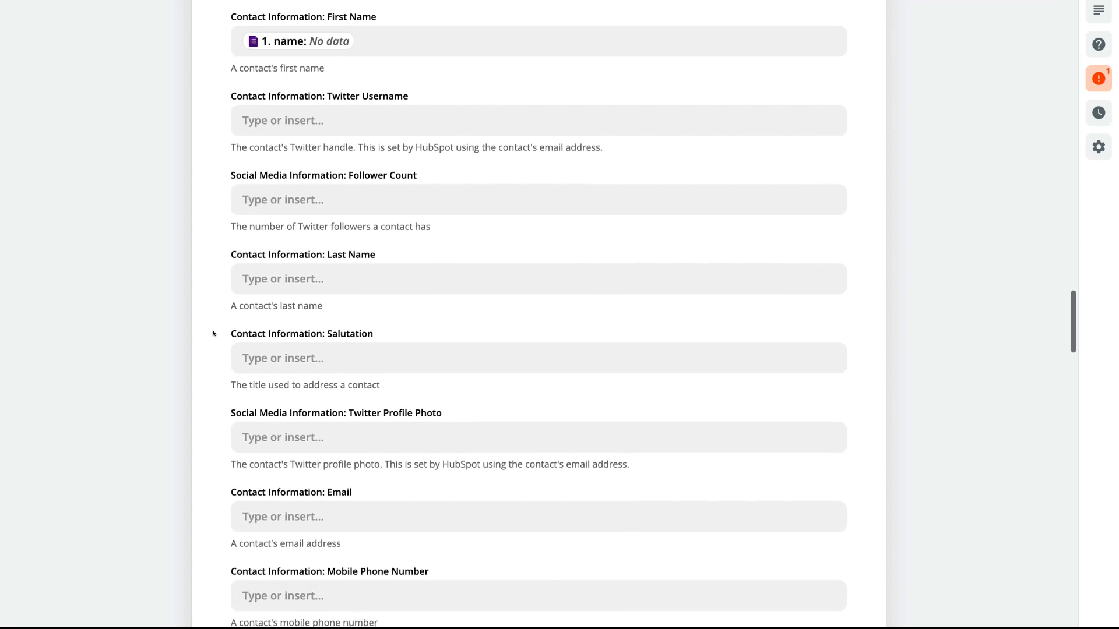
scroll(214, 333, "down", 1)
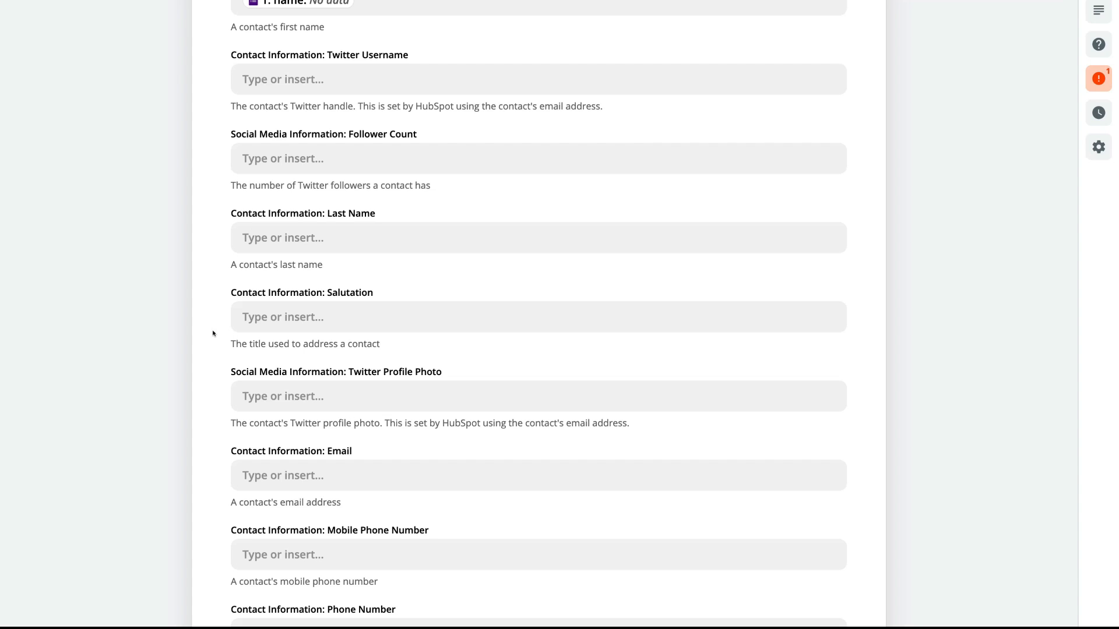
scroll(213, 333, "down", 6)
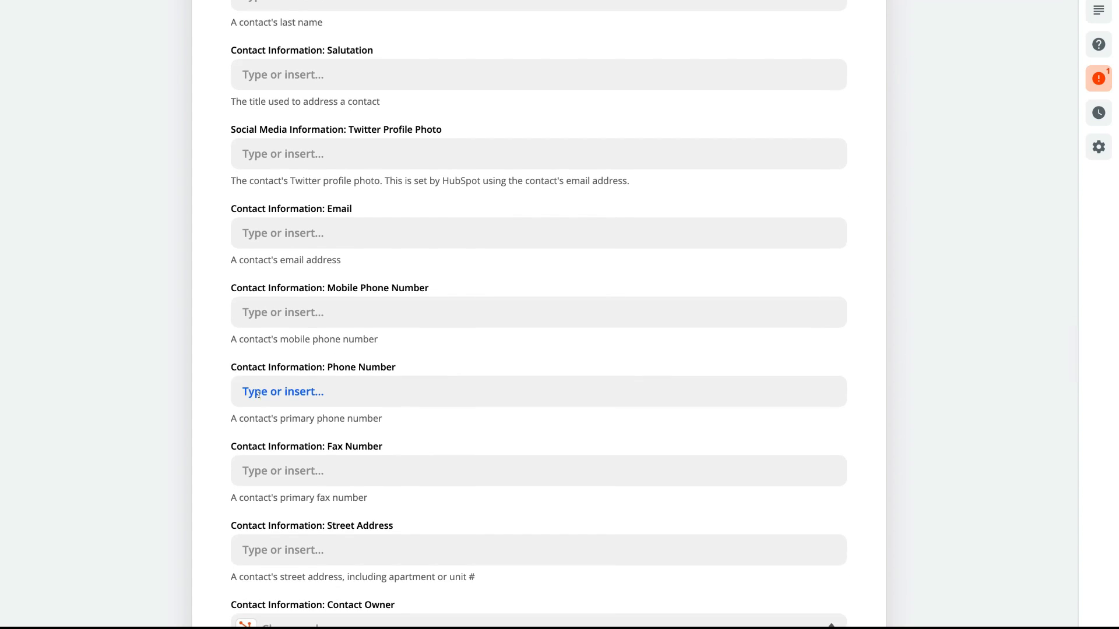
left_click(286, 392)
scroll(276, 539, "down", 2)
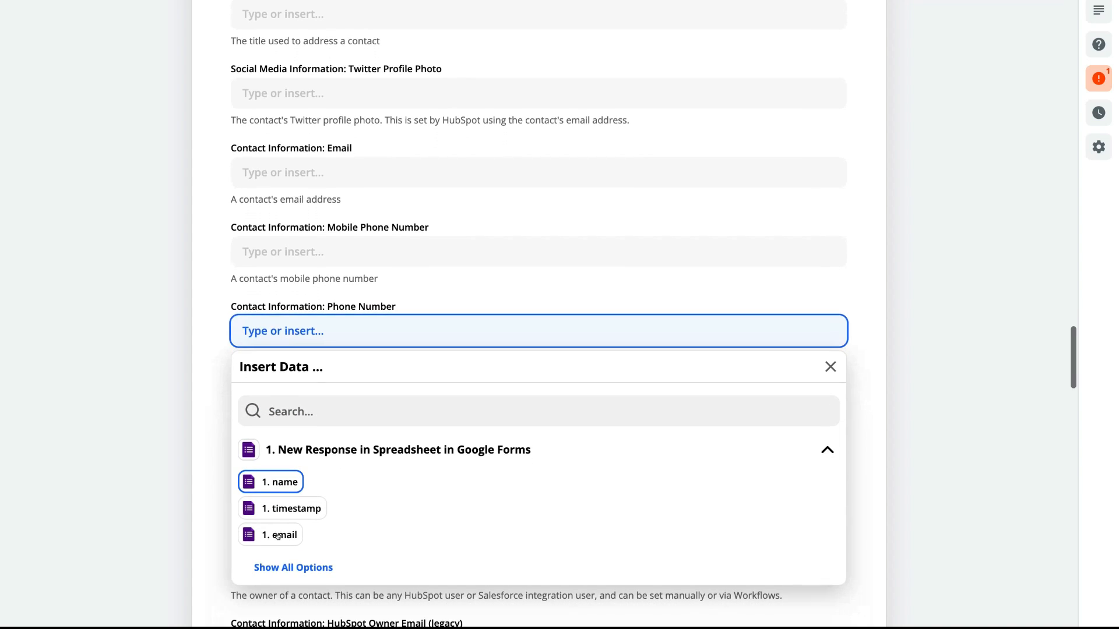
left_click(281, 548)
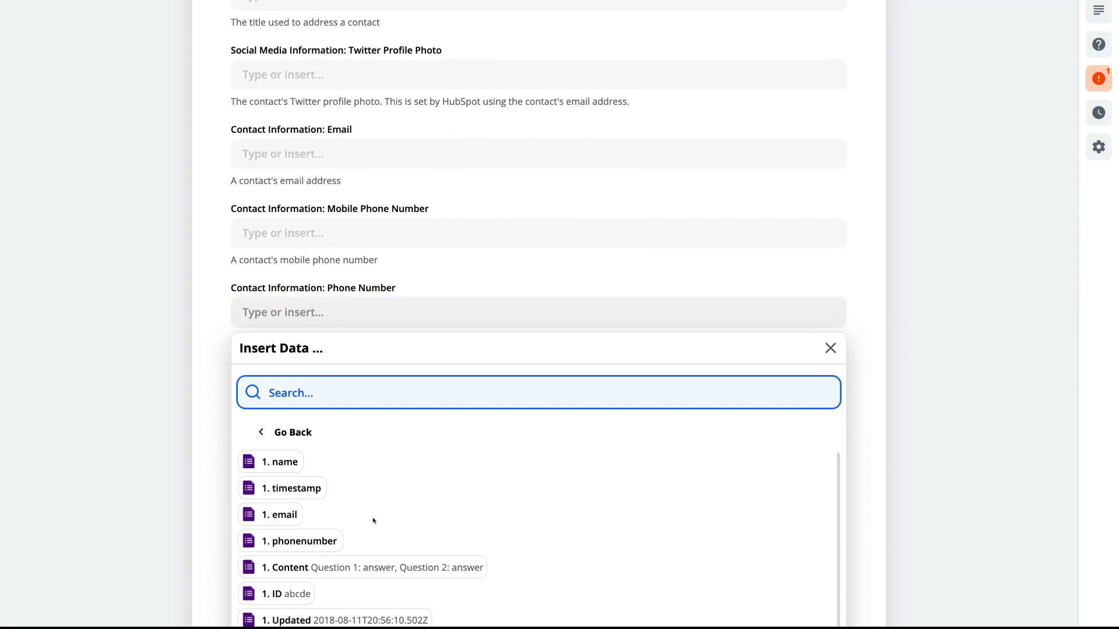
left_click(327, 544)
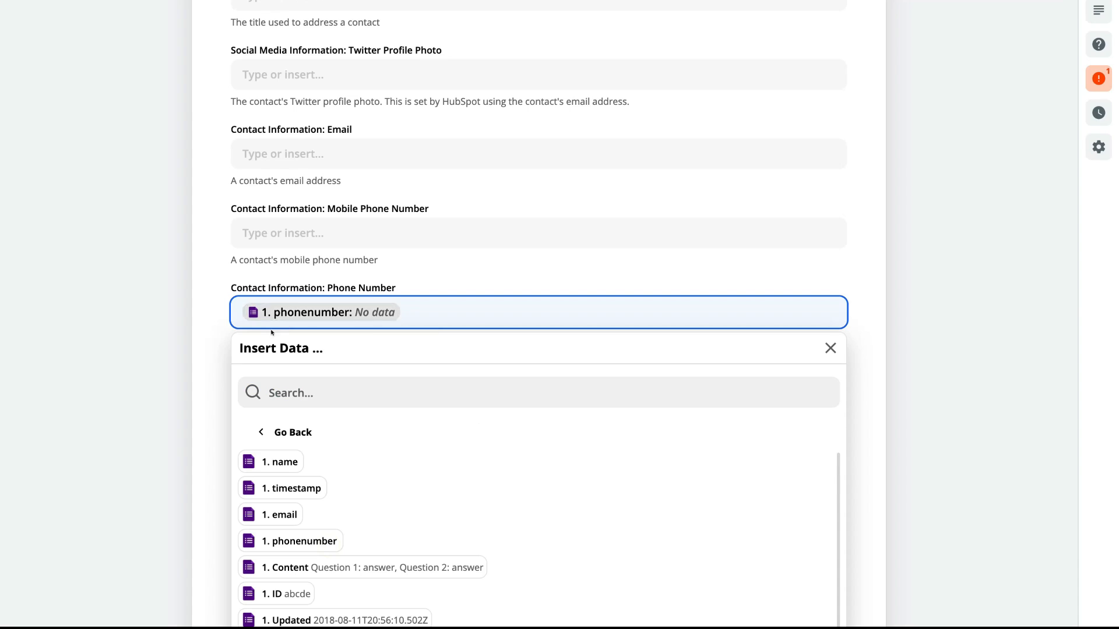
left_click(212, 343)
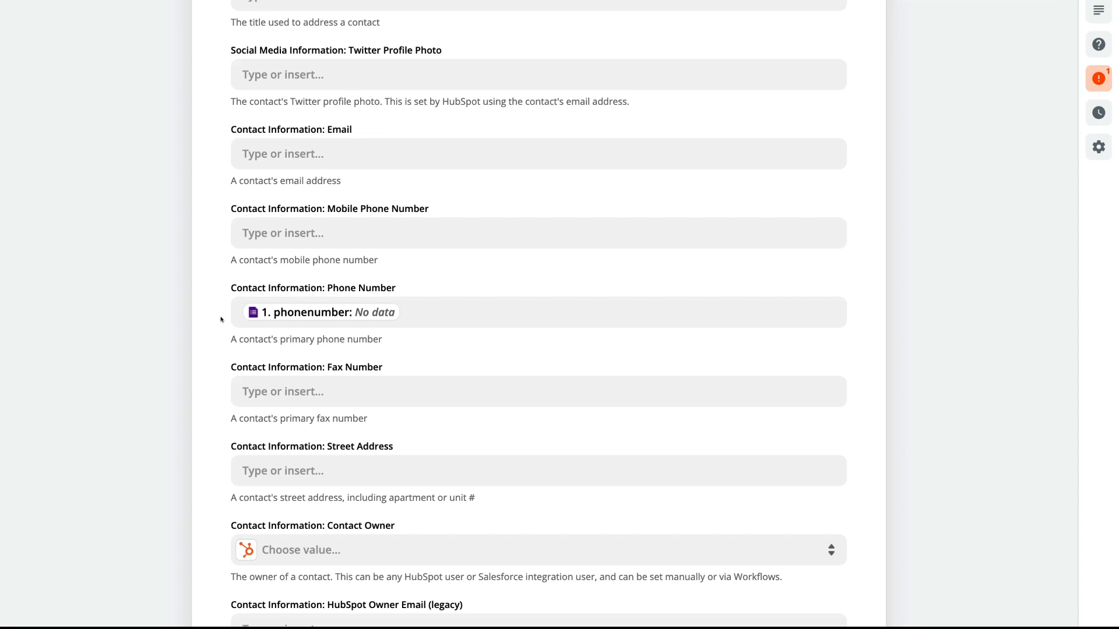
- Review the mapped contact fields, finish customizing the contact, and send a test contact to HubSpot
scroll(212, 312, "up", 10)
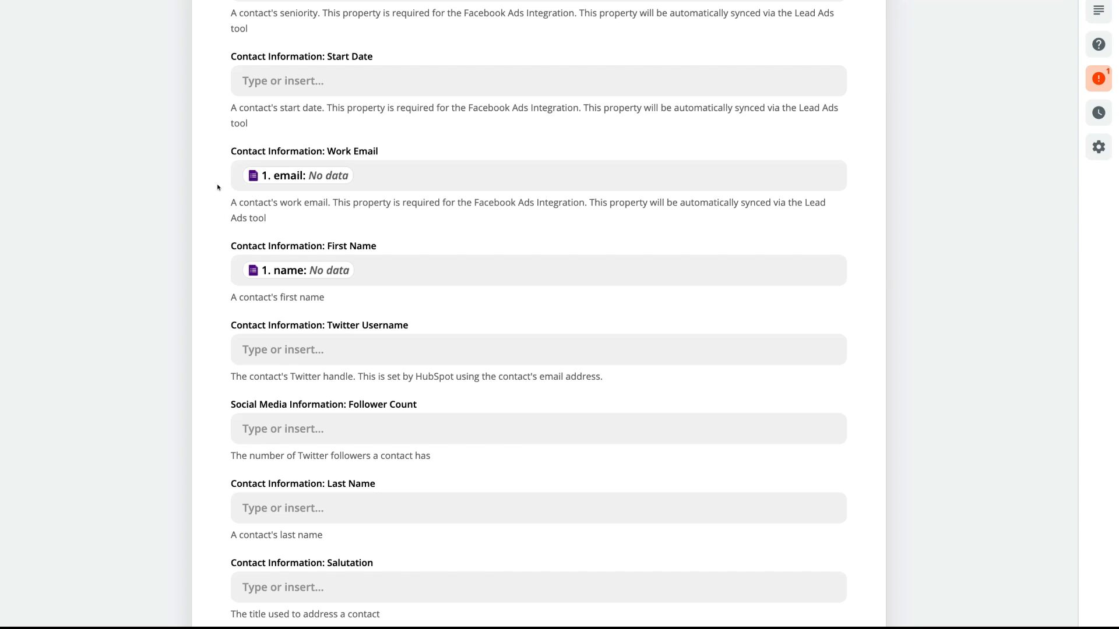
scroll(217, 187, "down", 20)
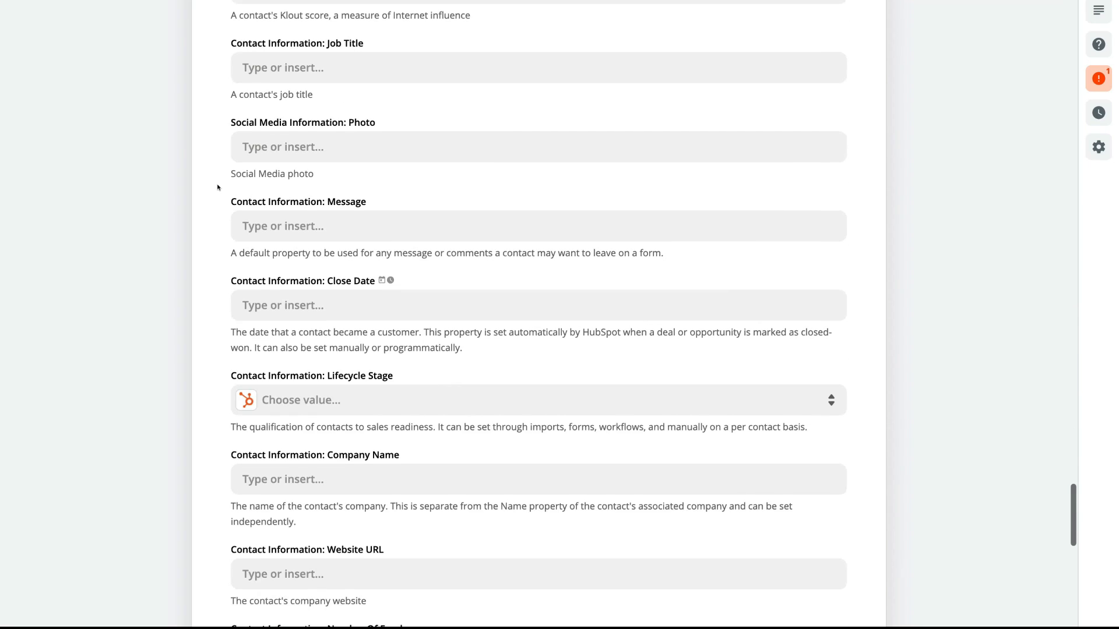
scroll(218, 187, "down", 10)
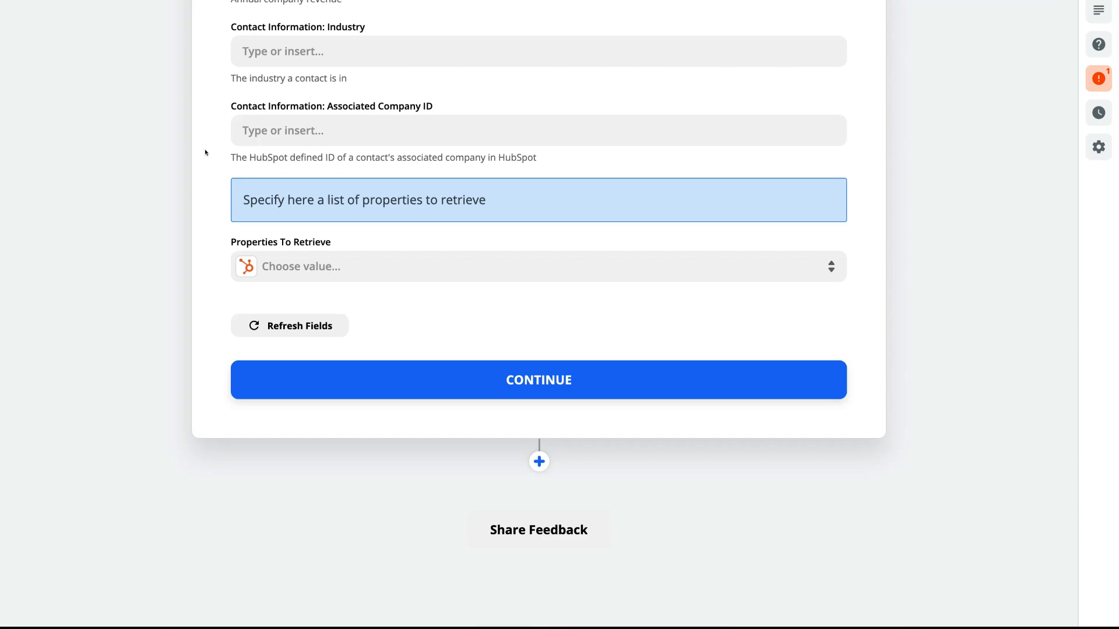
left_click(475, 370)
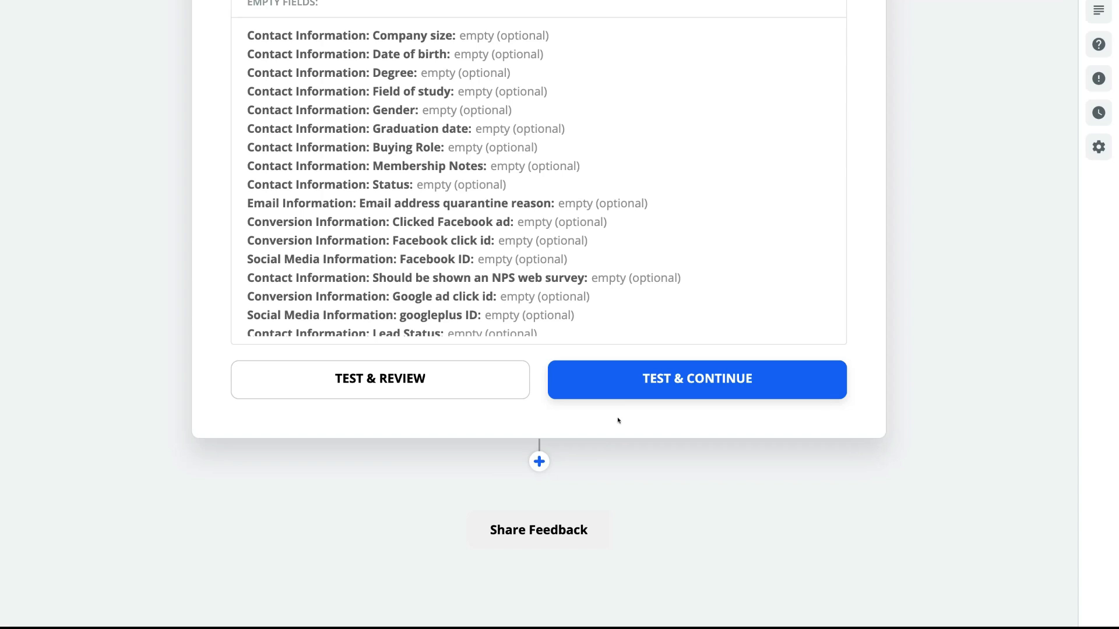
left_click(643, 382)
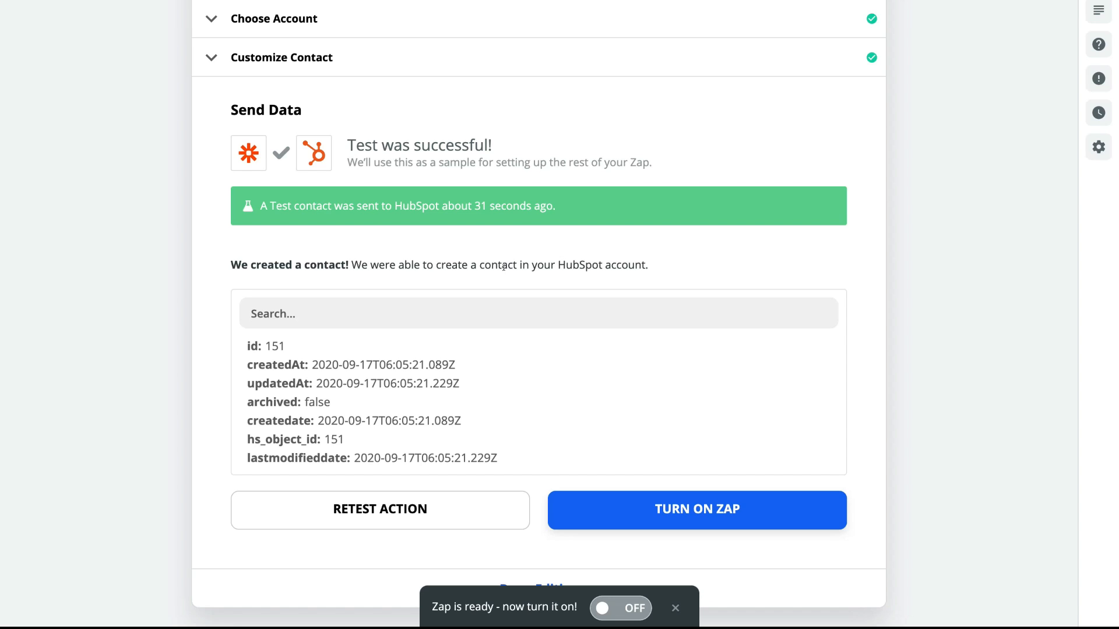
- Turn on the Zap from the Send Data section of the Create Contact action
scroll(568, 272, "down", 1)
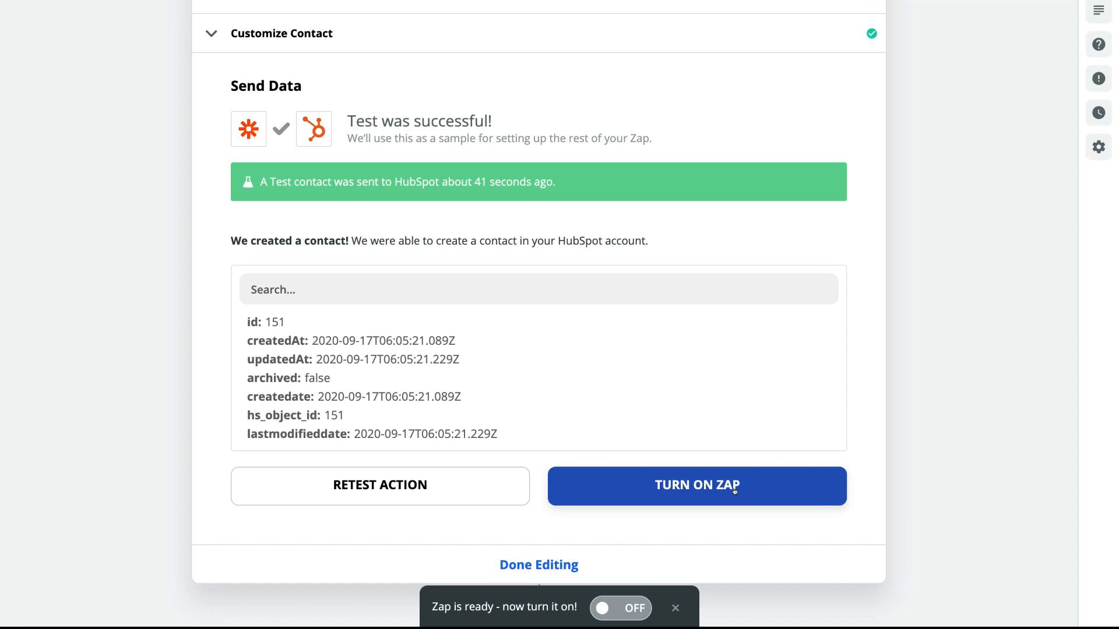
left_click(767, 481)
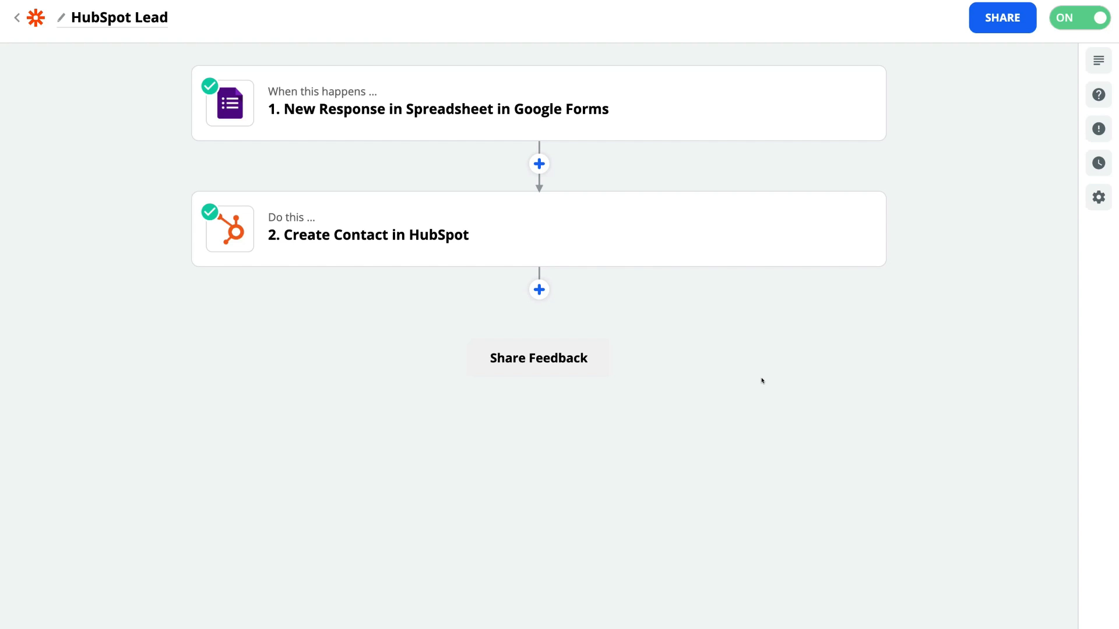
- Leave the Zap editor for the Zaps list and switch off the "HubSpot Lead" Zap
mouse_move(536, 116)
left_click(33, 21)
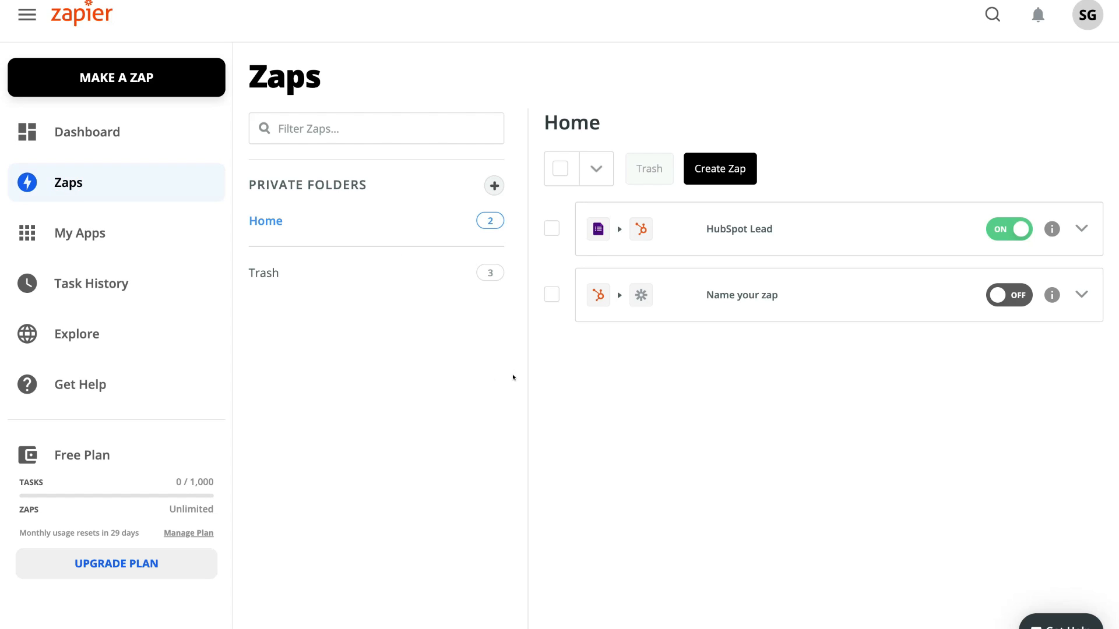
left_click(1002, 233)
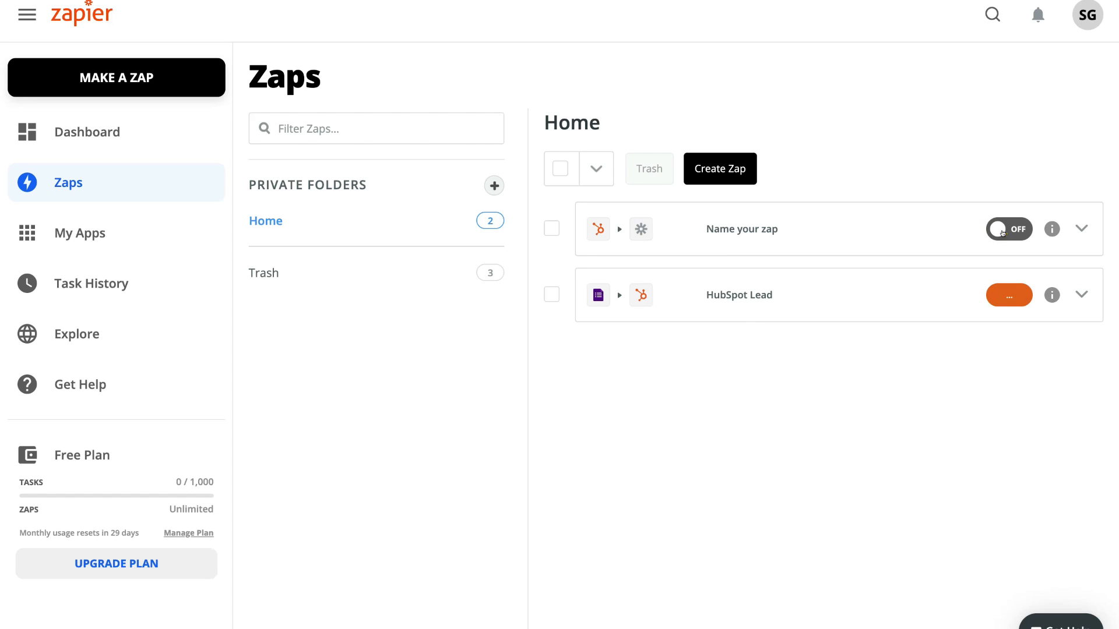